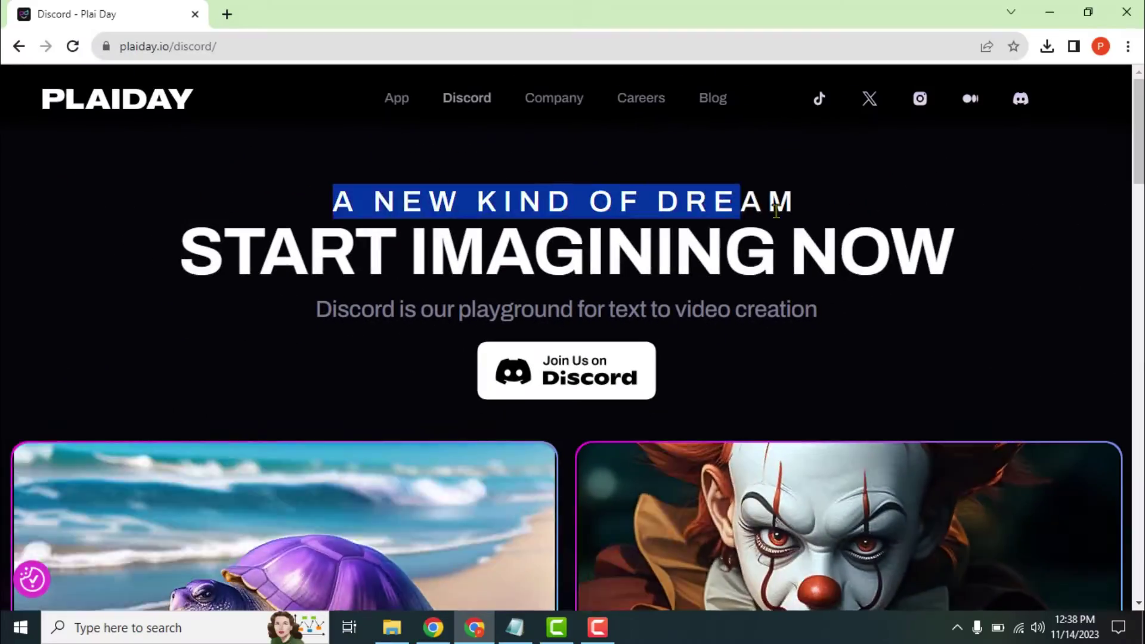
Scroll to the bottom of the PlaiDay Discord page and follow the 'Join Us on Discord' link.
{"action": "left_click", "coordinate": [512, 310]}
{"action": "scroll", "coordinate": [301, 273], "scroll_direction": "down", "scroll_amount": 10}
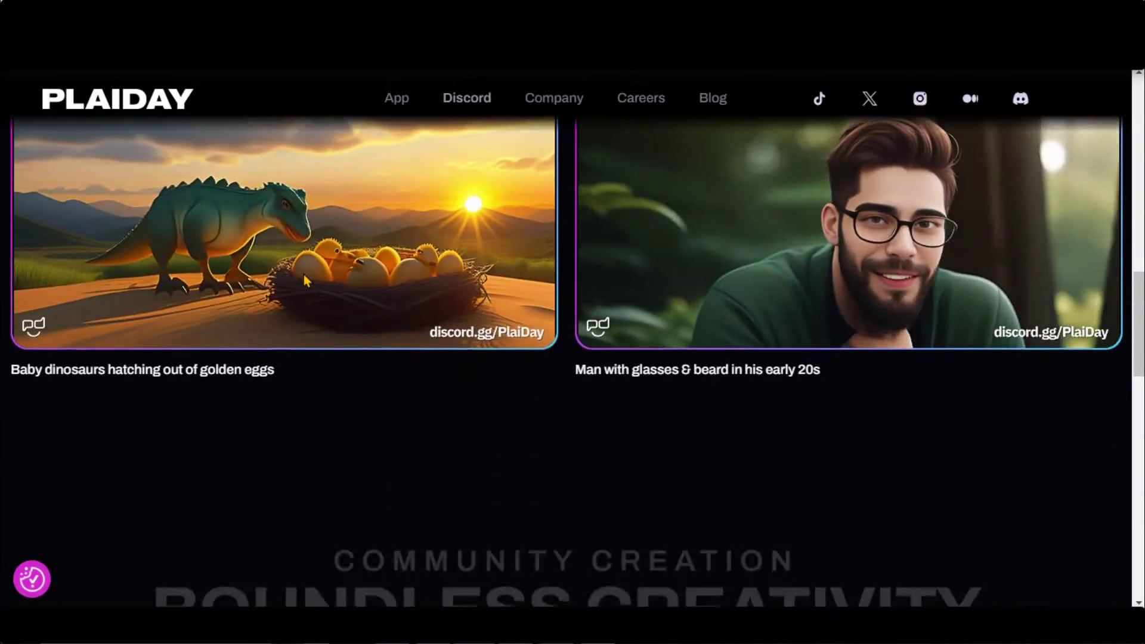
{"action": "scroll", "coordinate": [304, 280], "scroll_direction": "down", "scroll_amount": 4}
{"action": "scroll", "coordinate": [304, 281], "scroll_direction": "down", "scroll_amount": 8}
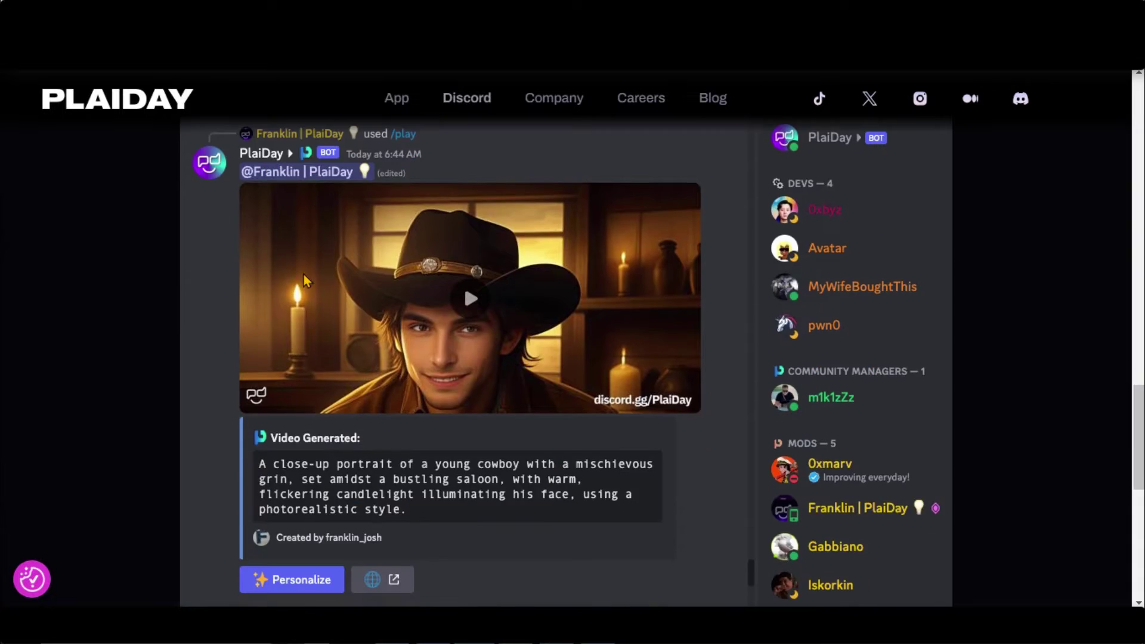
{"action": "scroll", "coordinate": [305, 279], "scroll_direction": "down", "scroll_amount": 4}
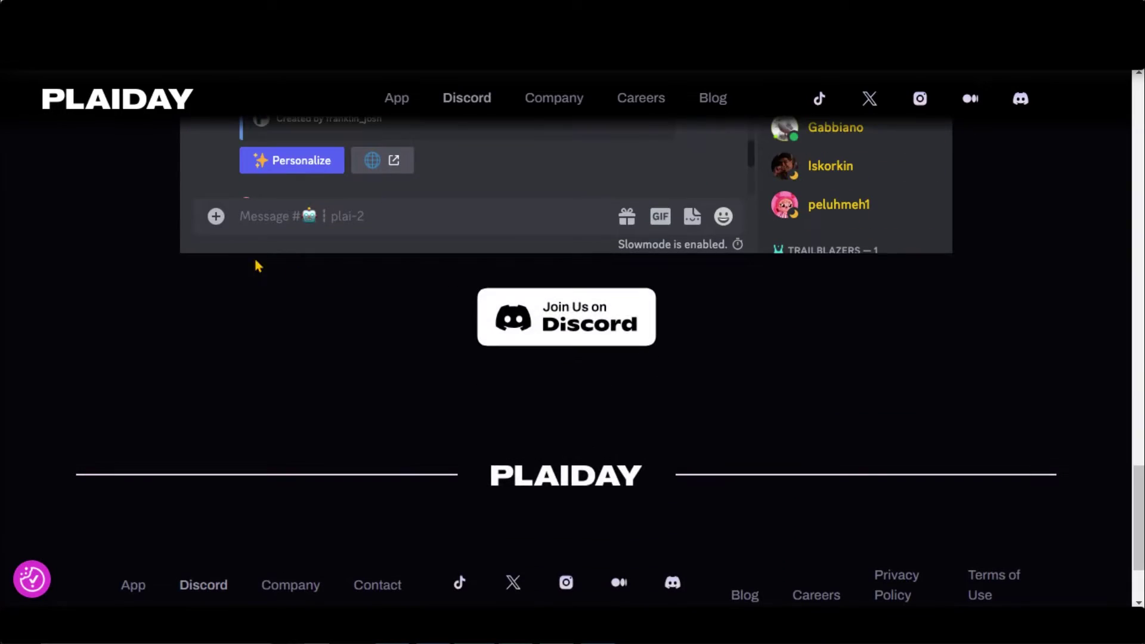
{"action": "left_click", "coordinate": [538, 330]}
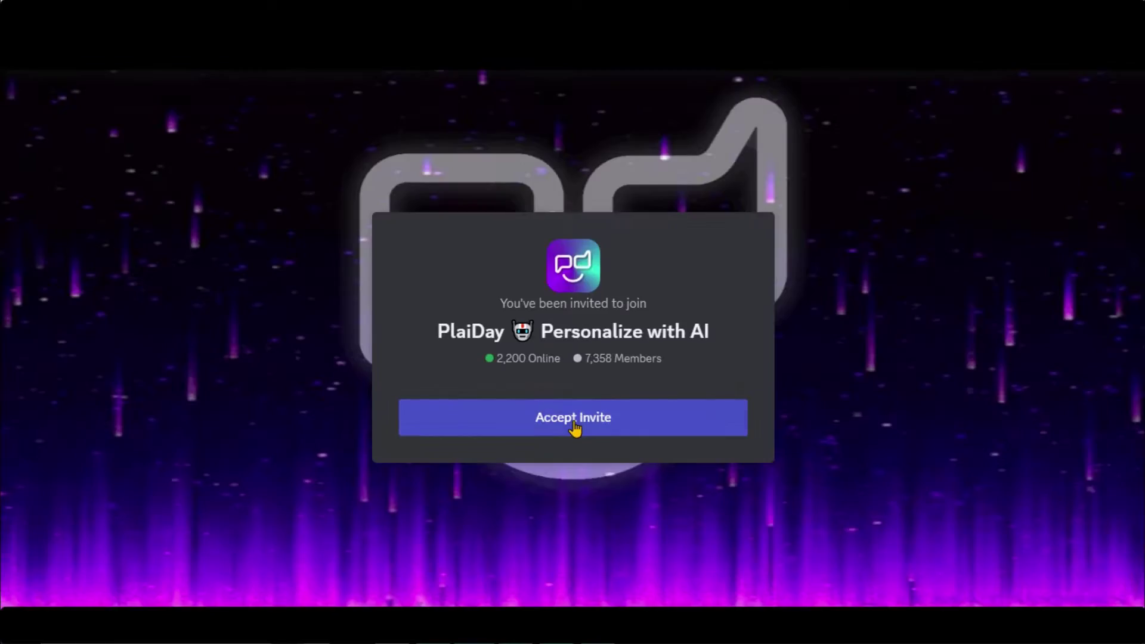
Accept the PlaiDay invite, agree to bot access and the server rules, then view how-to-use.
{"action": "left_click", "coordinate": [574, 425]}
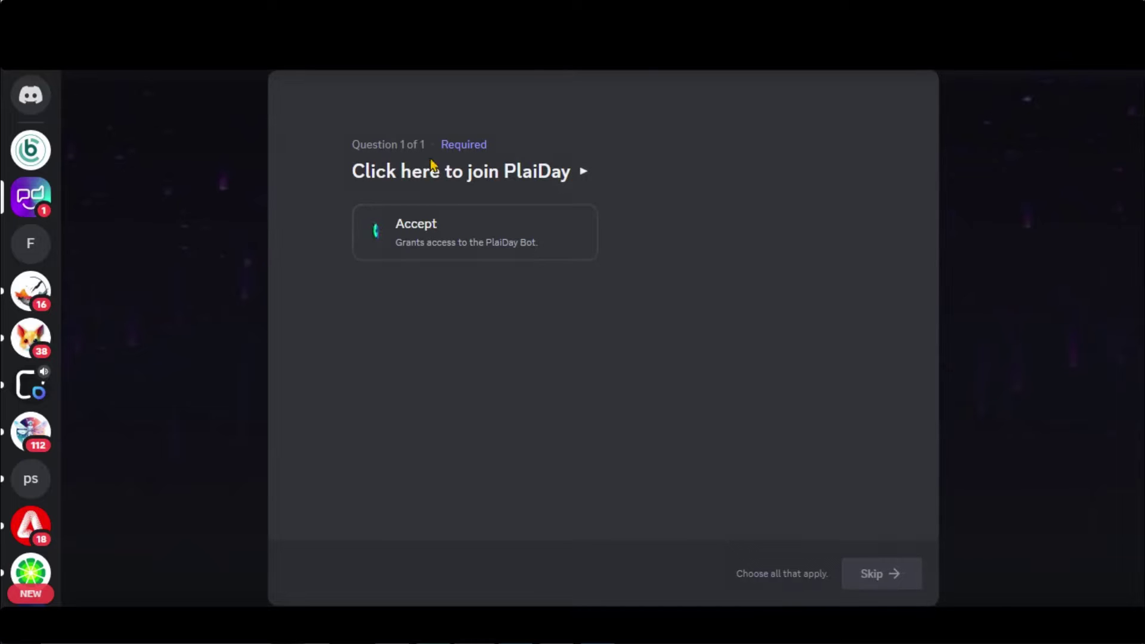
{"action": "left_click", "coordinate": [485, 246]}
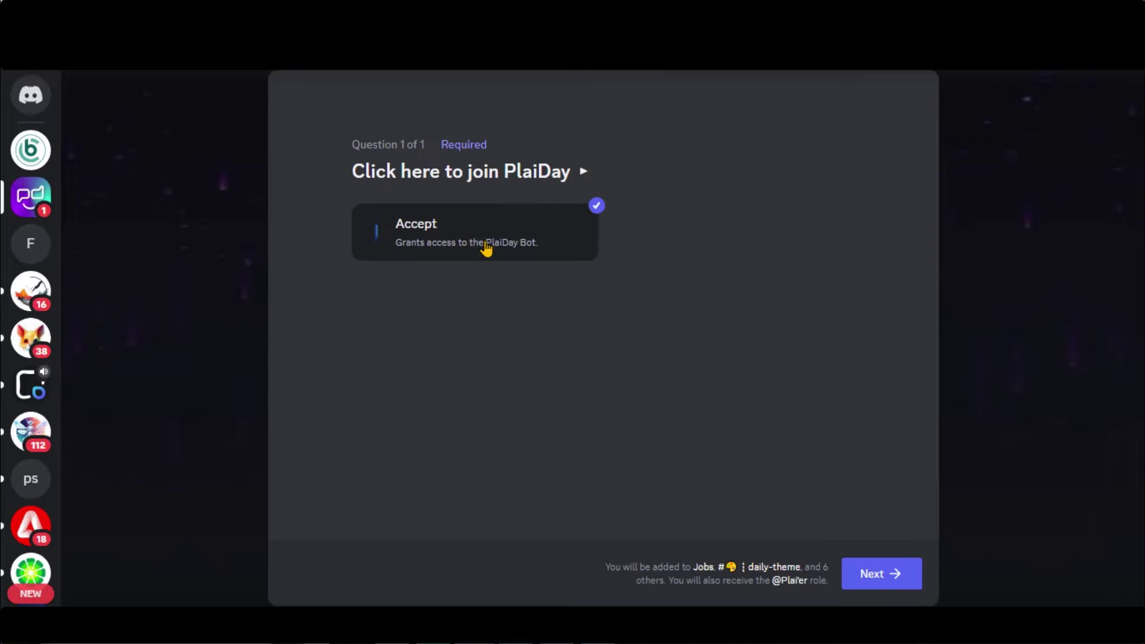
{"action": "left_click", "coordinate": [889, 573]}
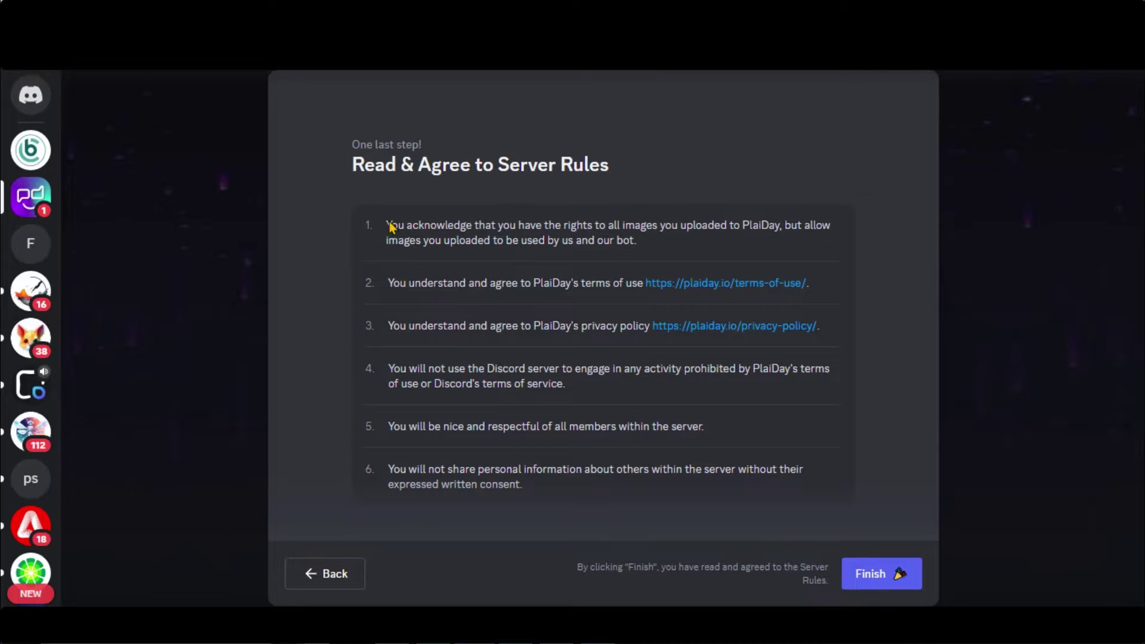
{"action": "left_click", "coordinate": [881, 574]}
{"action": "left_click", "coordinate": [175, 366]}
{"action": "scroll", "coordinate": [385, 356], "scroll_direction": "up", "scroll_amount": 10}
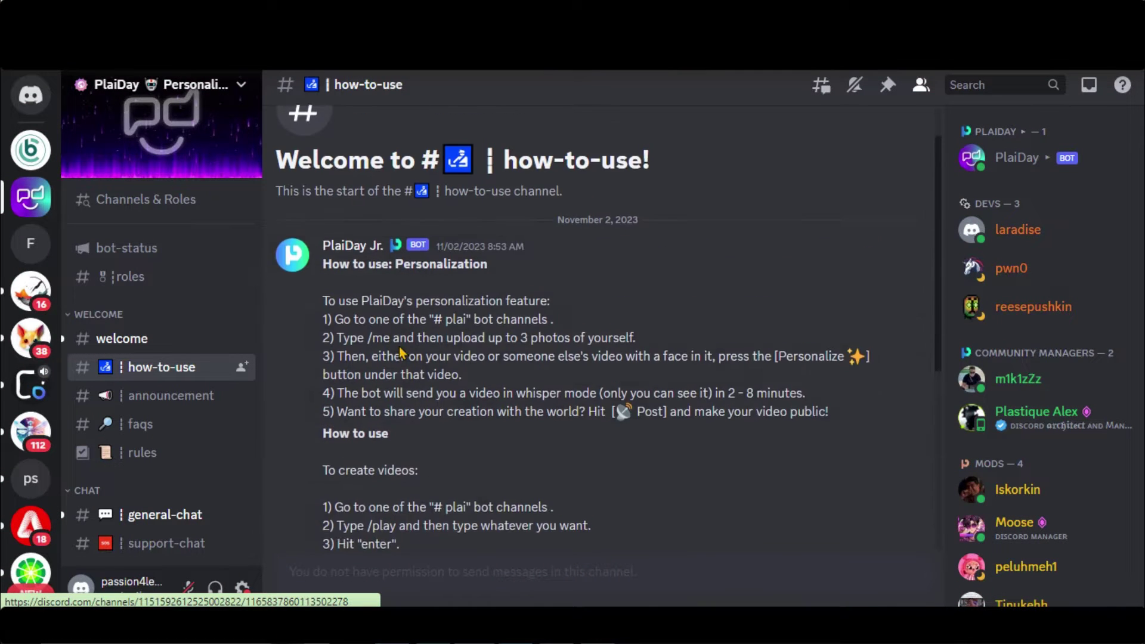
{"action": "left_click_drag", "start_coordinate": [322, 316], "coordinate": [492, 331]}
{"action": "left_click", "coordinate": [375, 267]}
{"action": "scroll", "coordinate": [376, 267], "scroll_direction": "down", "scroll_amount": 3}
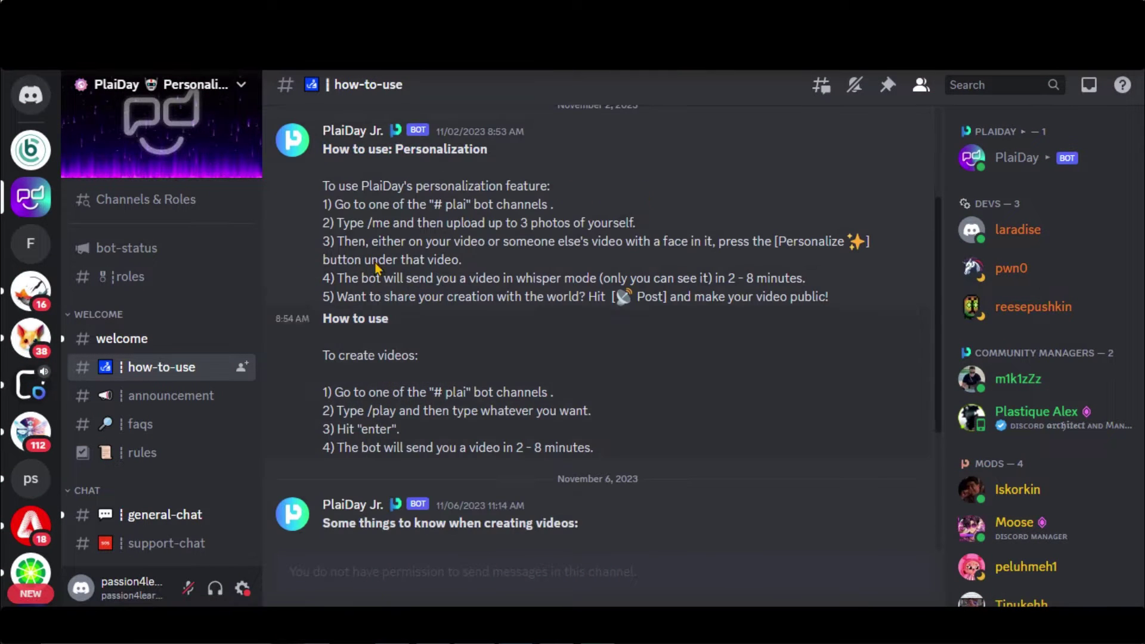
{"action": "left_click_drag", "start_coordinate": [322, 189], "coordinate": [555, 211]}
{"action": "left_click", "coordinate": [386, 186]}
{"action": "left_click_drag", "start_coordinate": [323, 186], "coordinate": [845, 306]}
{"action": "left_click", "coordinate": [504, 319]}
{"action": "scroll", "coordinate": [447, 345], "scroll_direction": "down", "scroll_amount": 3}
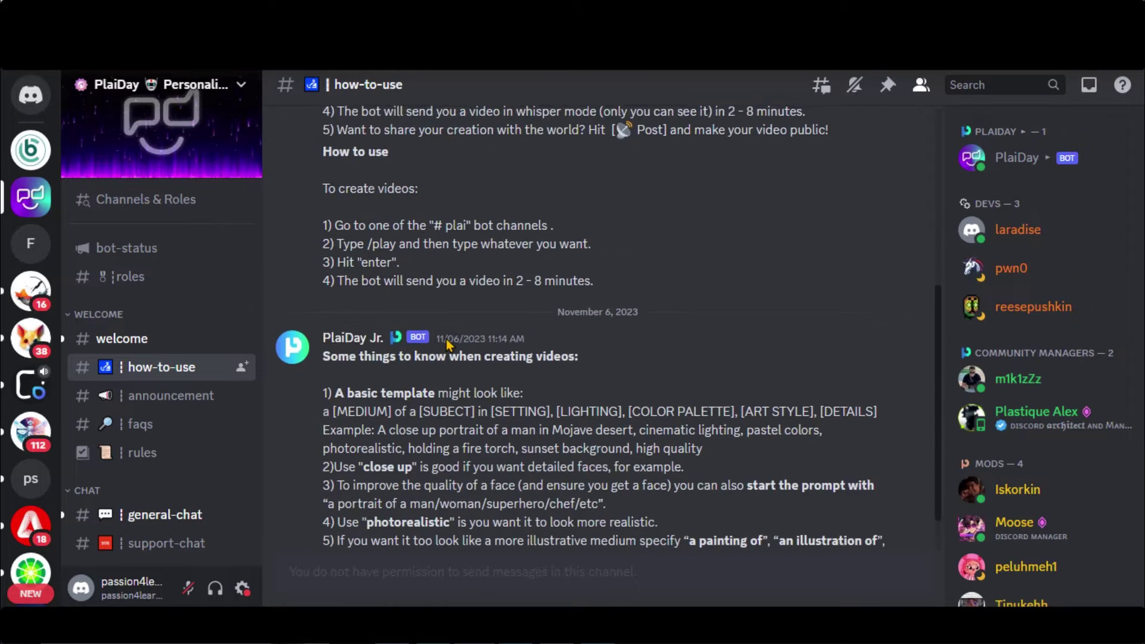
{"action": "scroll", "coordinate": [447, 344], "scroll_direction": "down", "scroll_amount": 1}
{"action": "left_click_drag", "start_coordinate": [469, 161], "coordinate": [594, 232]}
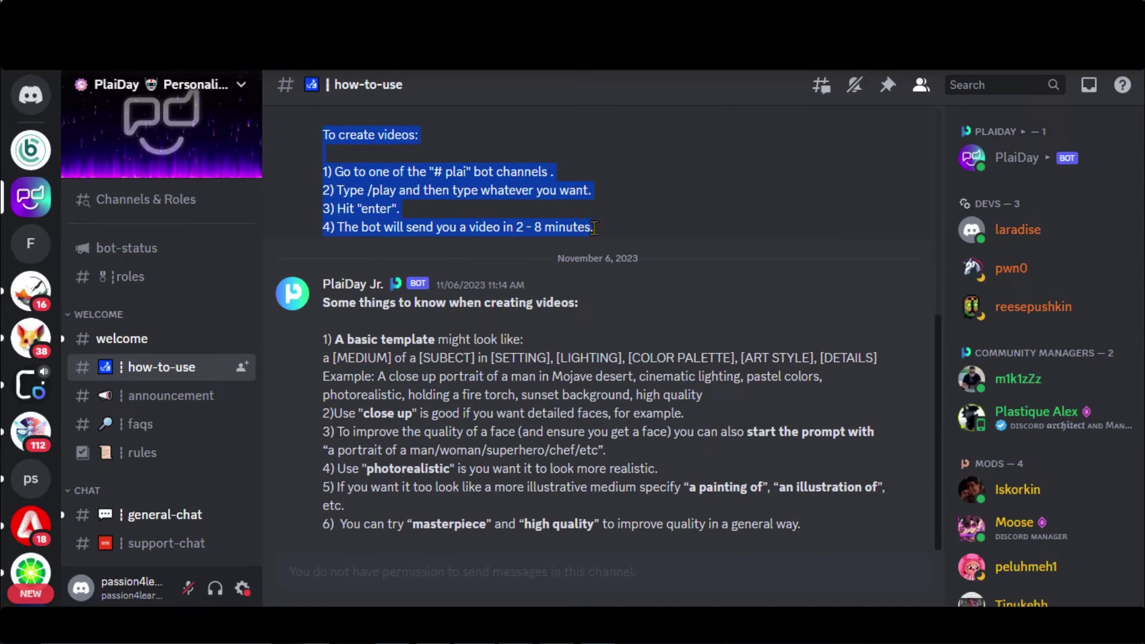
{"action": "left_click", "coordinate": [551, 228]}
{"action": "left_click_drag", "start_coordinate": [332, 338], "coordinate": [531, 346]}
{"action": "left_click", "coordinate": [530, 347]}
{"action": "left_click_drag", "start_coordinate": [323, 358], "coordinate": [458, 359]}
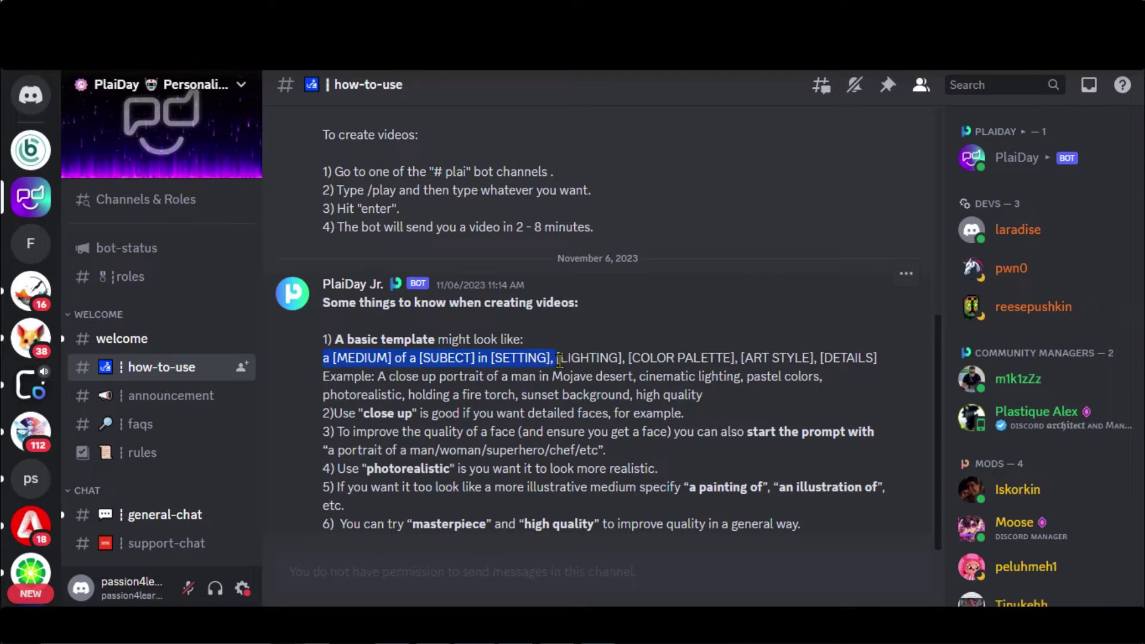
{"action": "left_click_drag", "start_coordinate": [378, 376], "coordinate": [747, 377]}
{"action": "left_click", "coordinate": [750, 379]}
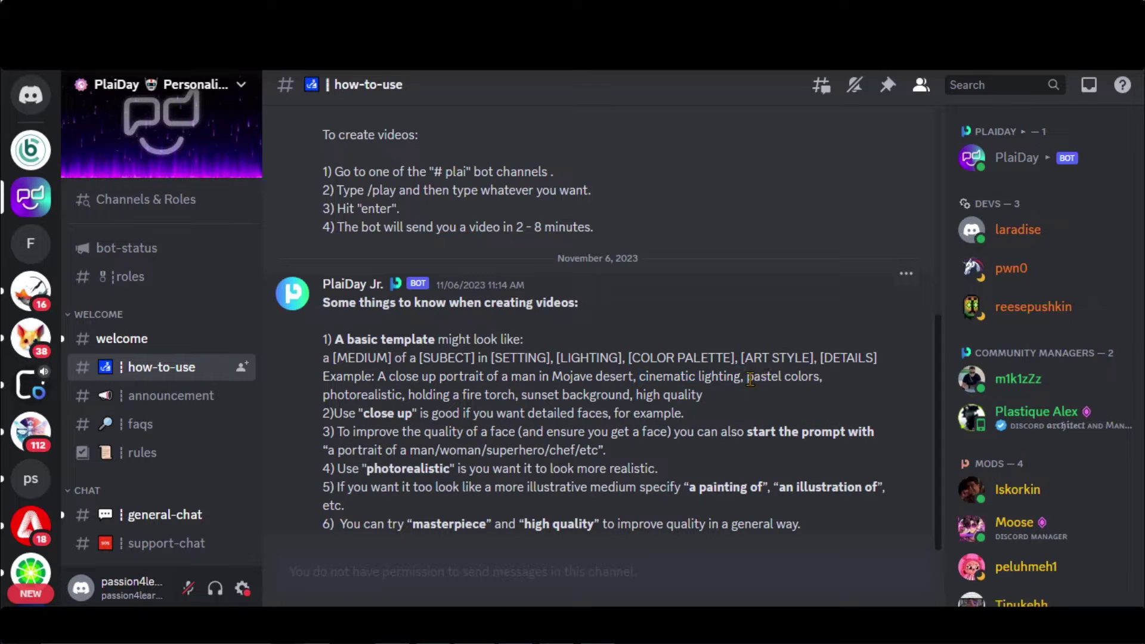
{"action": "left_click_drag", "start_coordinate": [324, 395], "coordinate": [634, 396]}
{"action": "left_click_drag", "start_coordinate": [636, 395], "coordinate": [656, 395]}
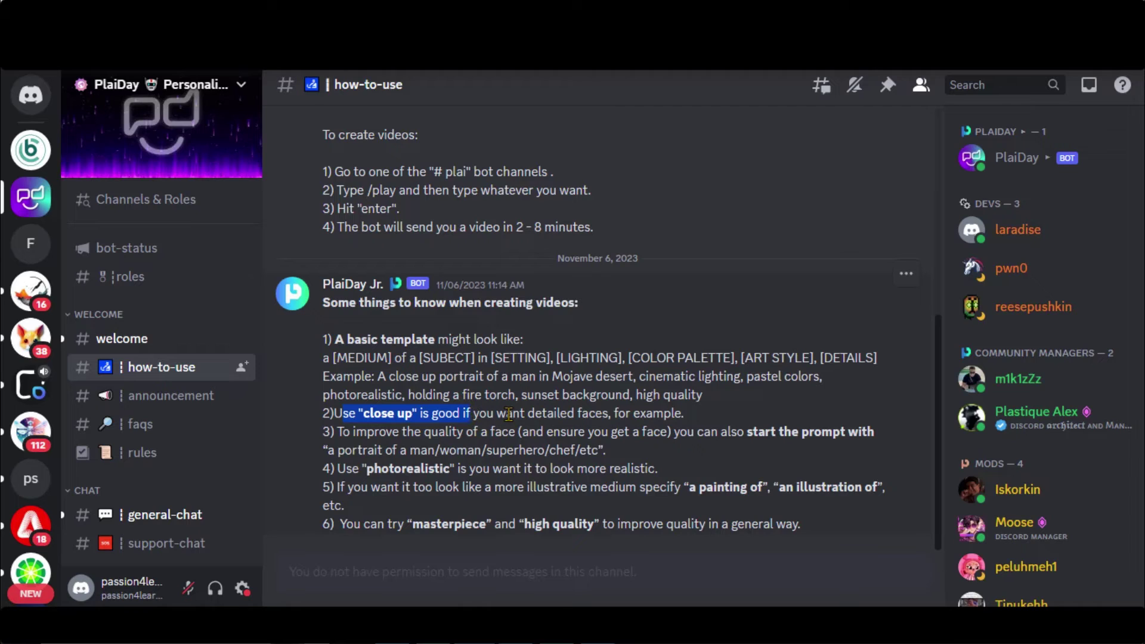
{"action": "left_click", "coordinate": [508, 414]}
{"action": "left_click_drag", "start_coordinate": [527, 414], "coordinate": [647, 414]}
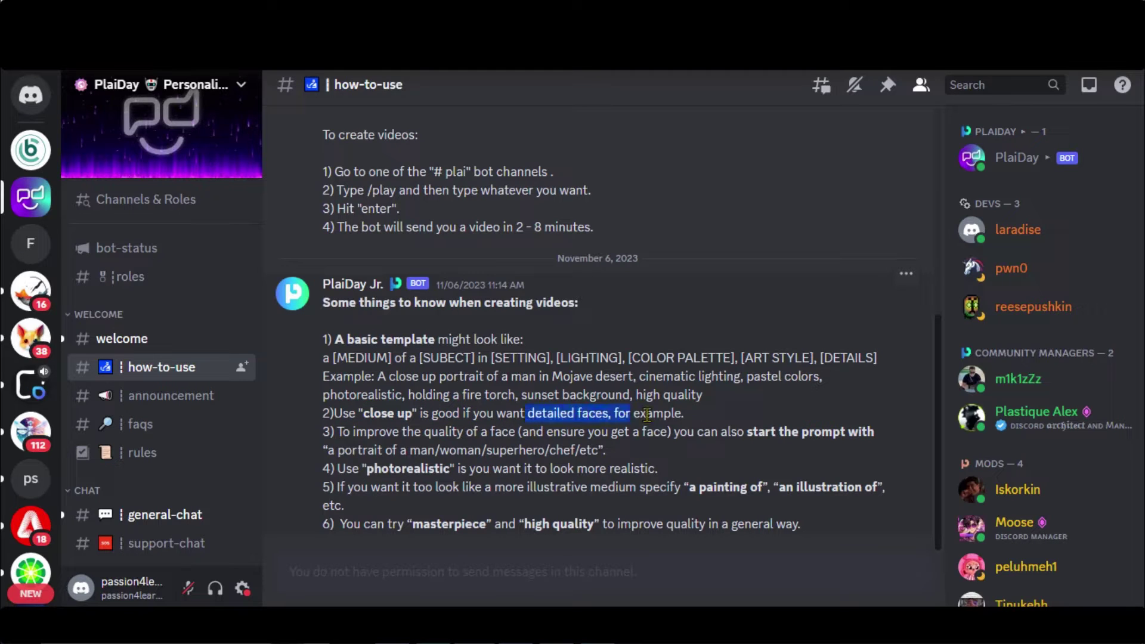
{"action": "left_click", "coordinate": [355, 428]}
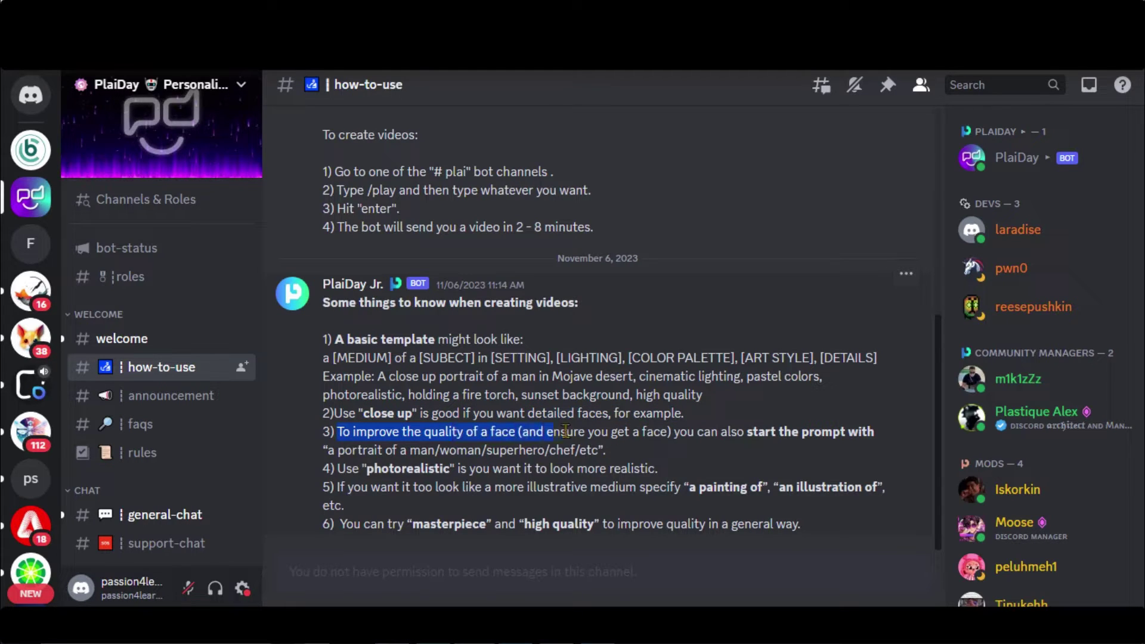
{"action": "left_click", "coordinate": [715, 431]}
{"action": "left_click_drag", "start_coordinate": [331, 453], "coordinate": [598, 456]}
{"action": "left_click_drag", "start_coordinate": [337, 469], "coordinate": [662, 470]}
{"action": "left_click", "coordinate": [662, 470]}
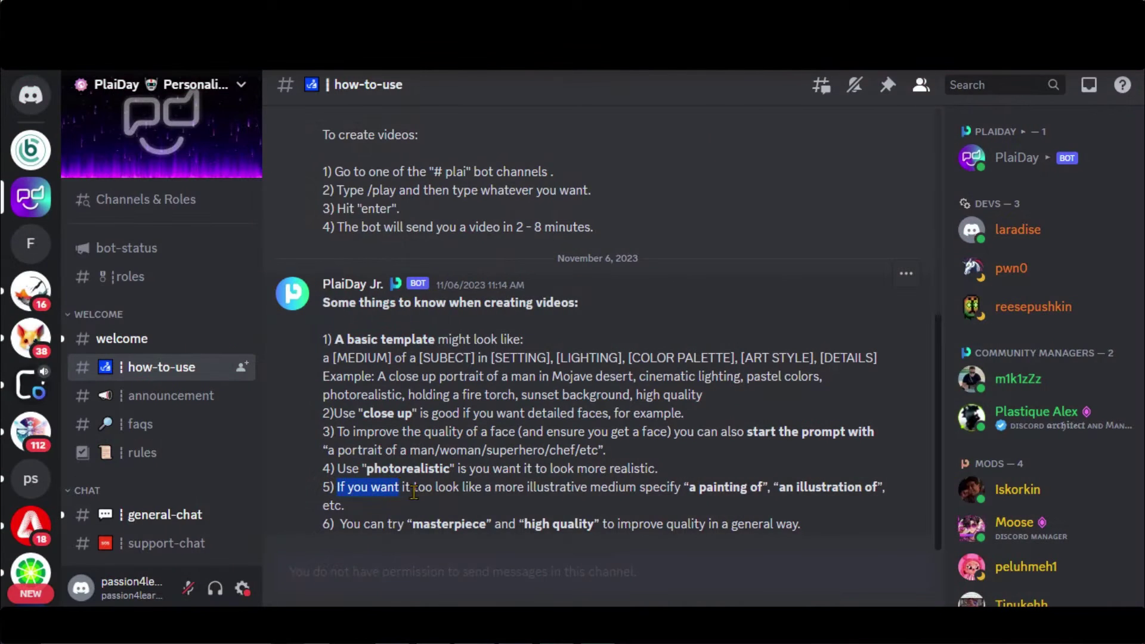
{"action": "left_click_drag", "start_coordinate": [578, 495], "coordinate": [664, 499]}
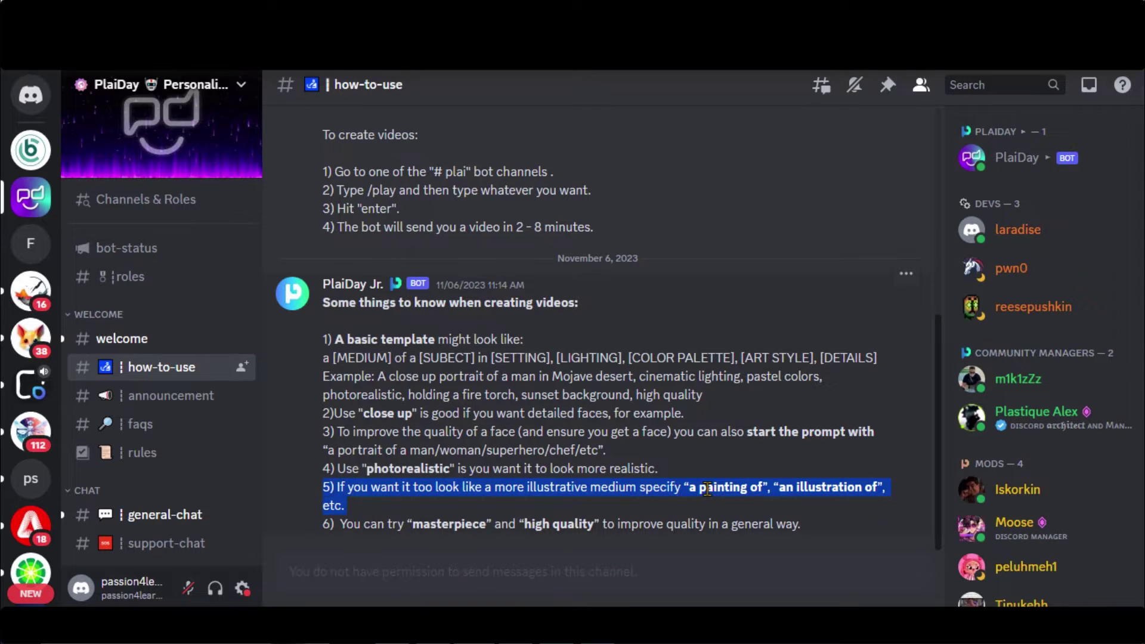
{"action": "left_click", "coordinate": [395, 523]}
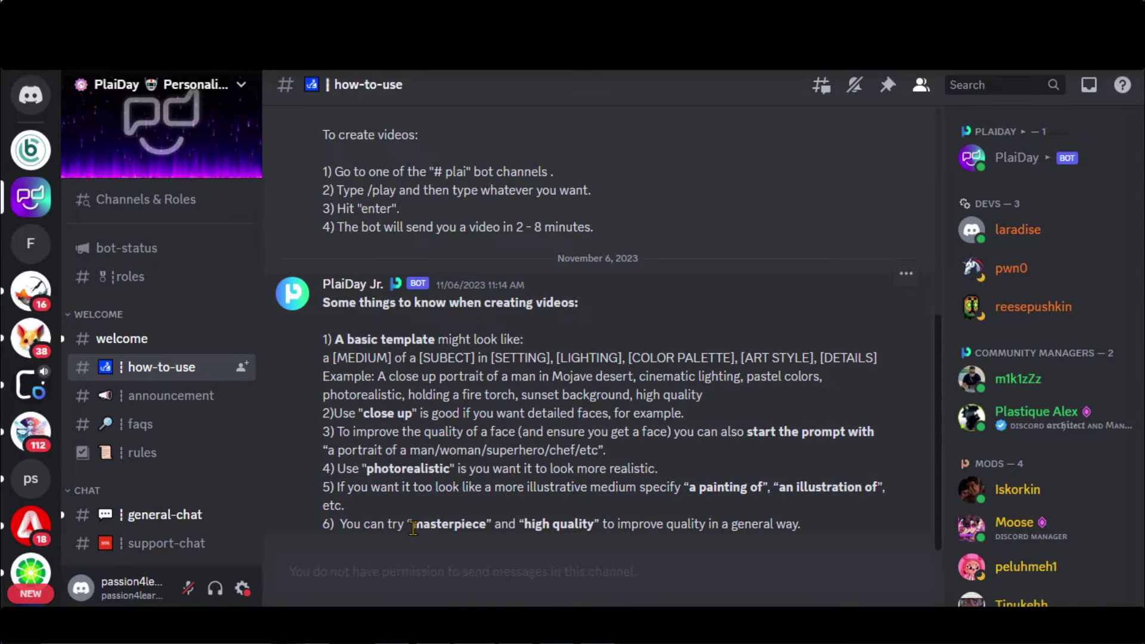
{"action": "left_click_drag", "start_coordinate": [694, 486], "coordinate": [806, 487]}
{"action": "triple_click", "coordinate": [805, 486]}
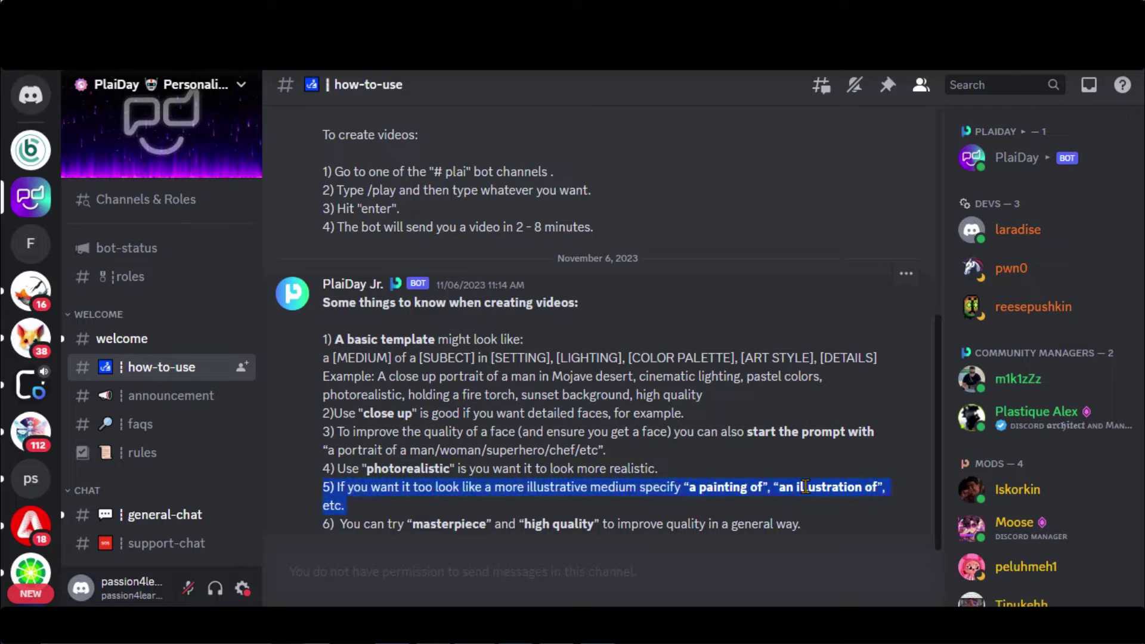
{"action": "left_click", "coordinate": [487, 519]}
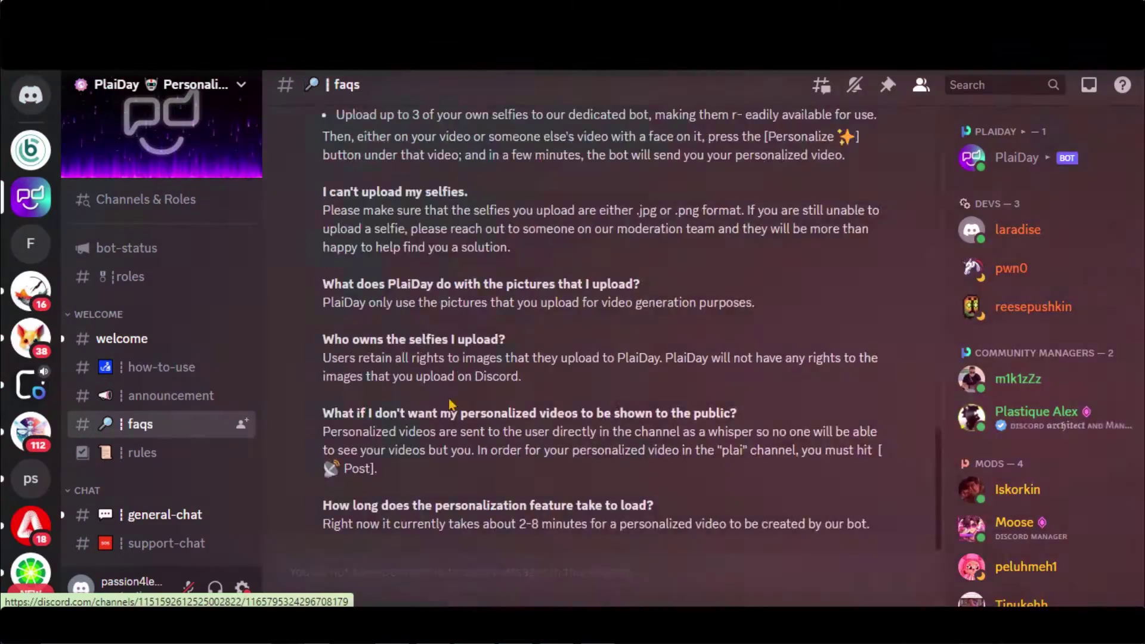
{"action": "scroll", "coordinate": [328, 271], "scroll_direction": "up", "scroll_amount": 10}
{"action": "scroll", "coordinate": [503, 334], "scroll_direction": "down", "scroll_amount": 3}
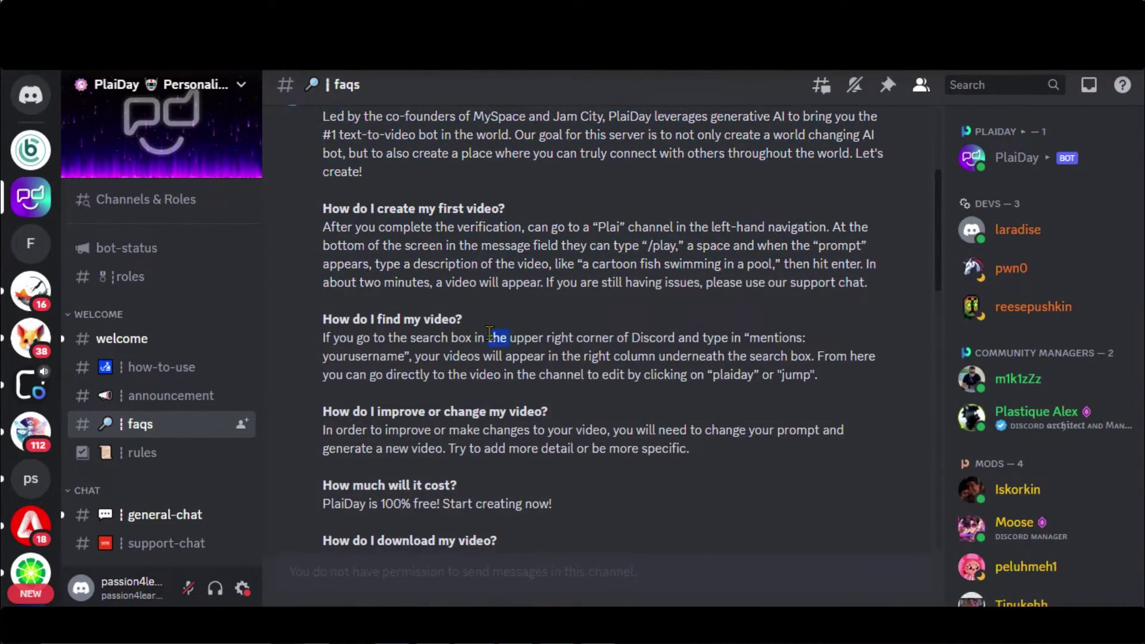
{"action": "scroll", "coordinate": [575, 256], "scroll_direction": "down", "scroll_amount": 3}
{"action": "scroll", "coordinate": [502, 287], "scroll_direction": "down", "scroll_amount": 10}
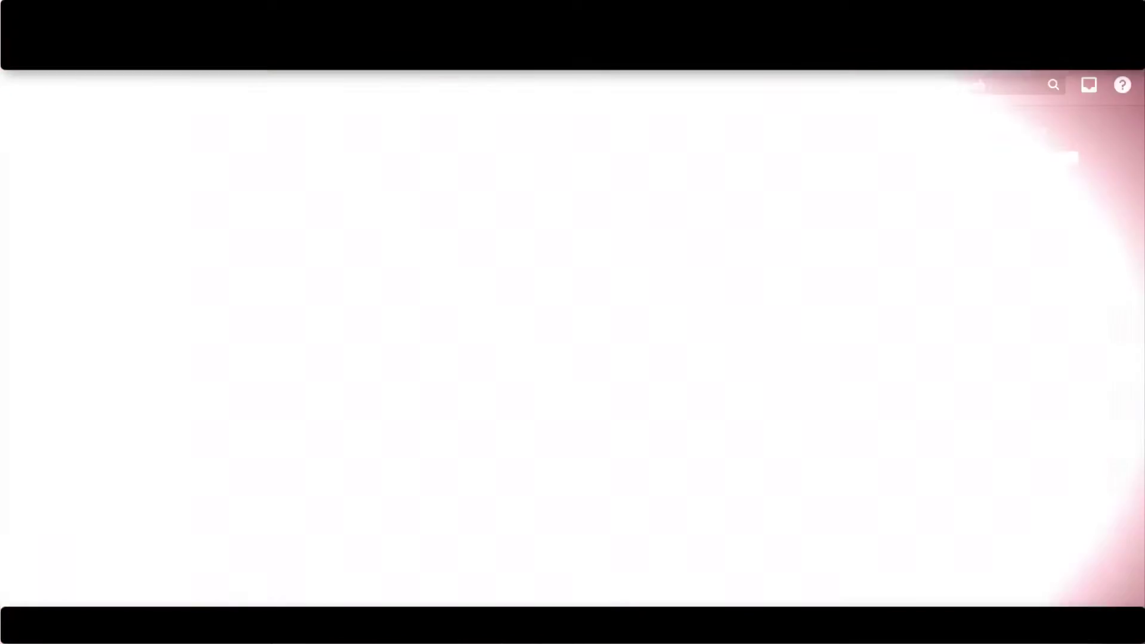
{"action": "scroll", "coordinate": [161, 299], "scroll_direction": "down", "scroll_amount": 5}
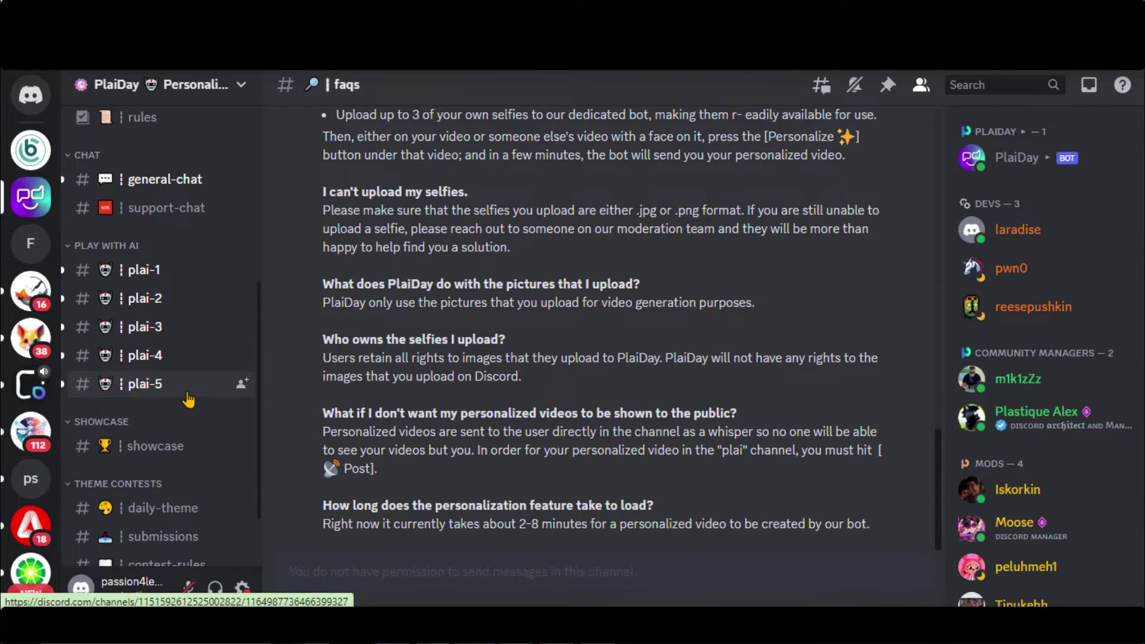
In plai-5, send a /plai prompt for a serene forest at sunrise.
{"action": "left_click", "coordinate": [168, 390]}
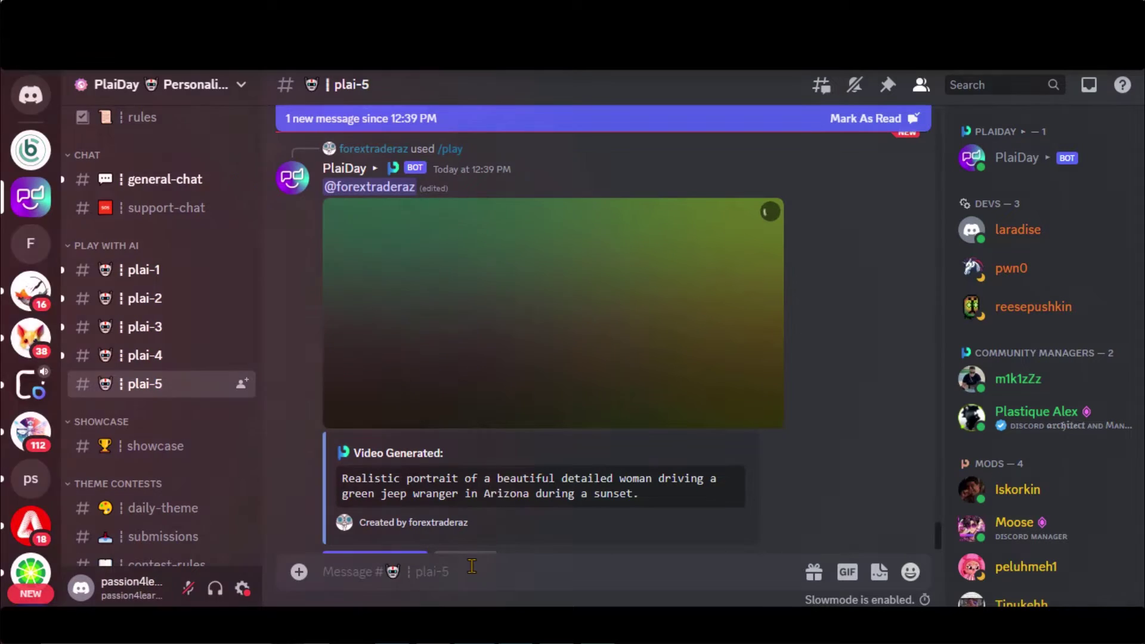
{"action": "type", "text": "/"}
{"action": "type", "text": "p"}
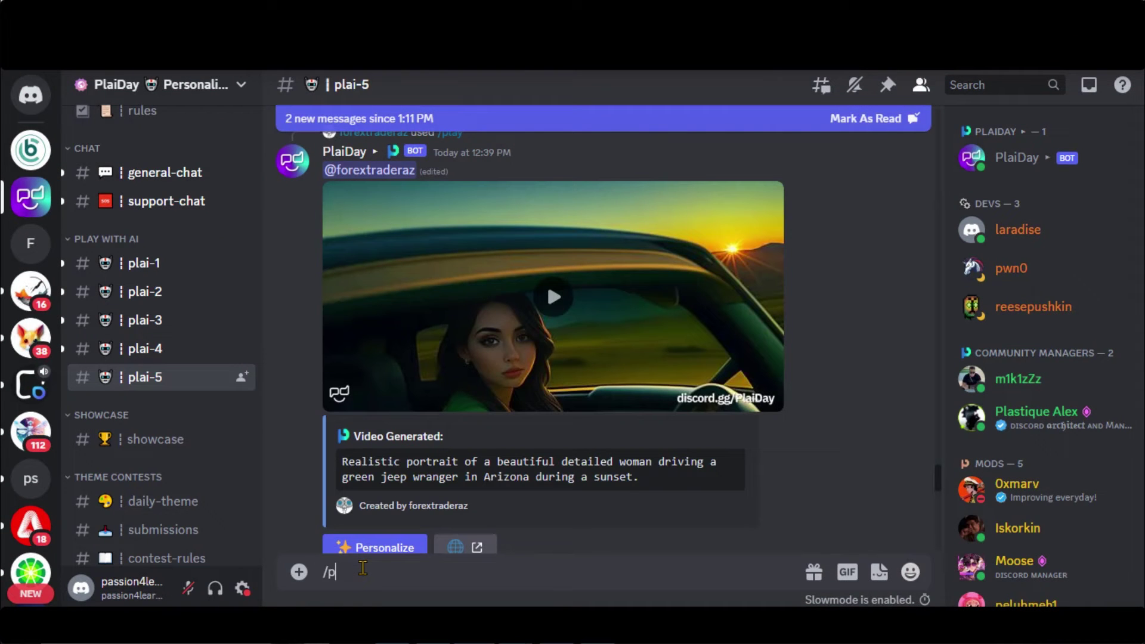
{"action": "type", "text": "l"}
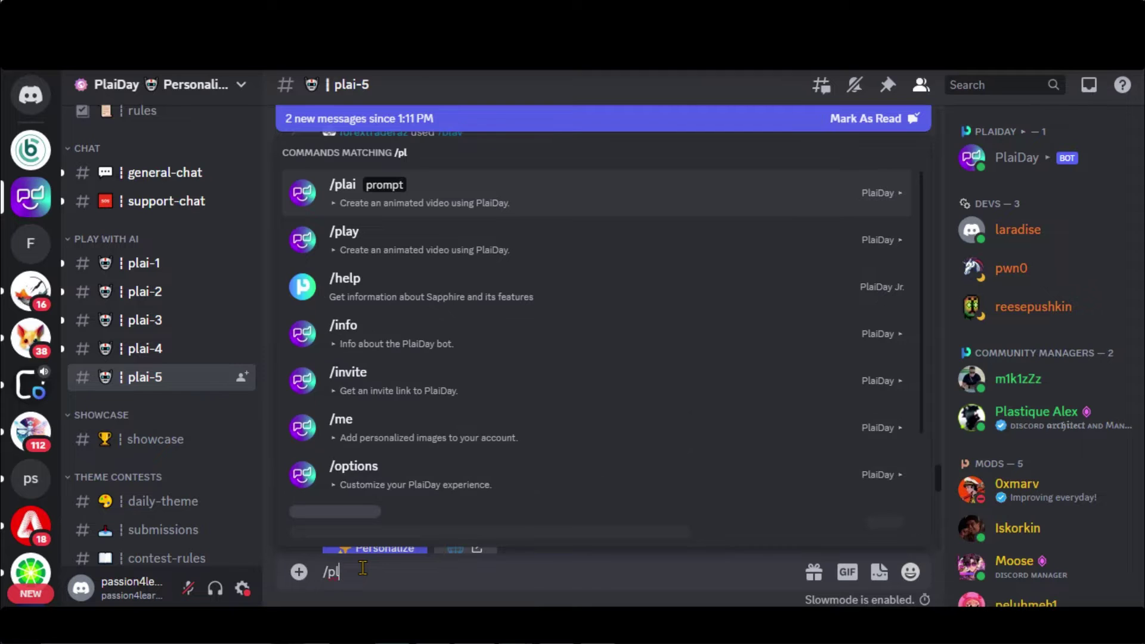
{"action": "key", "text": "Tab"}
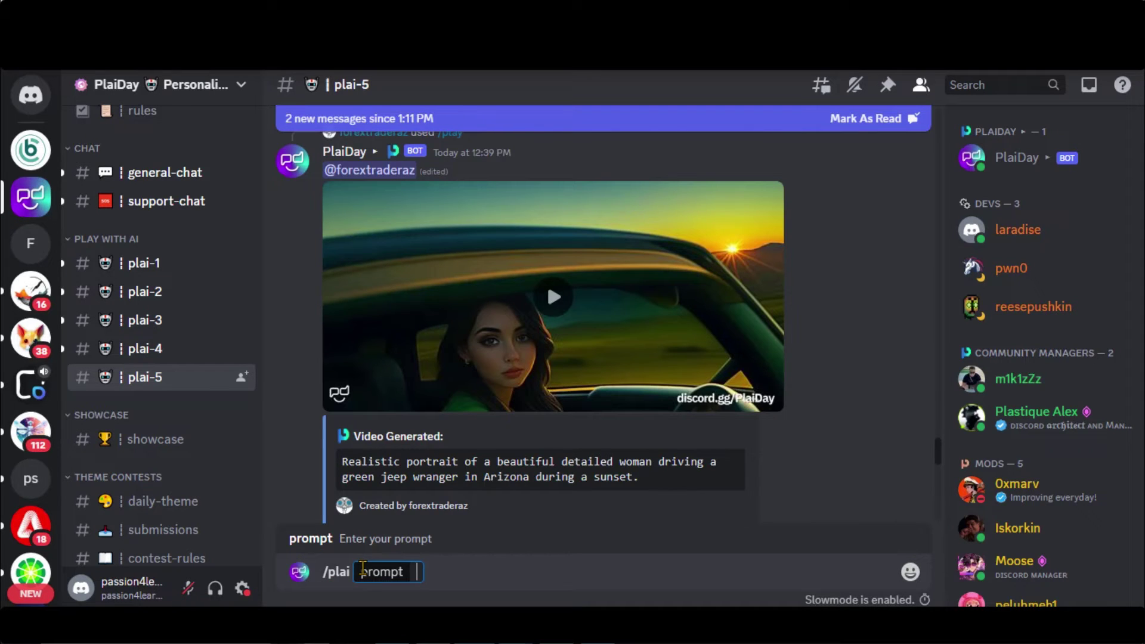
{"action": "type", "text": "an illustration of a serene forest at sunrise, masterpiece, high quality"}
{"action": "left_click_drag", "start_coordinate": [430, 574], "coordinate": [653, 572]}
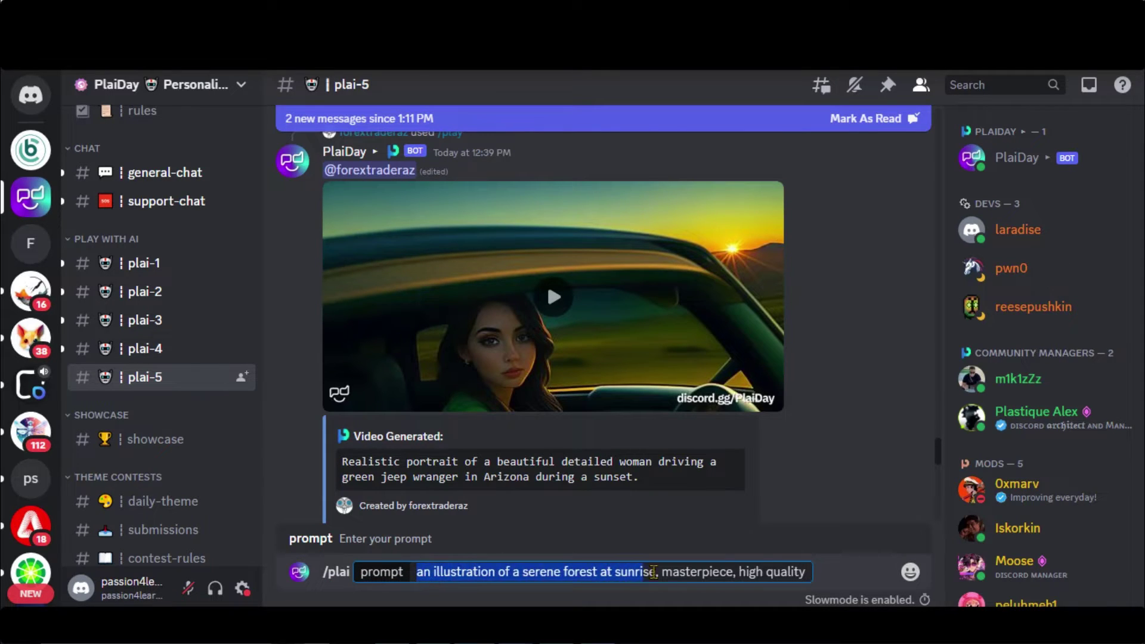
{"action": "left_click", "coordinate": [809, 571]}
{"action": "key", "text": "Return"}
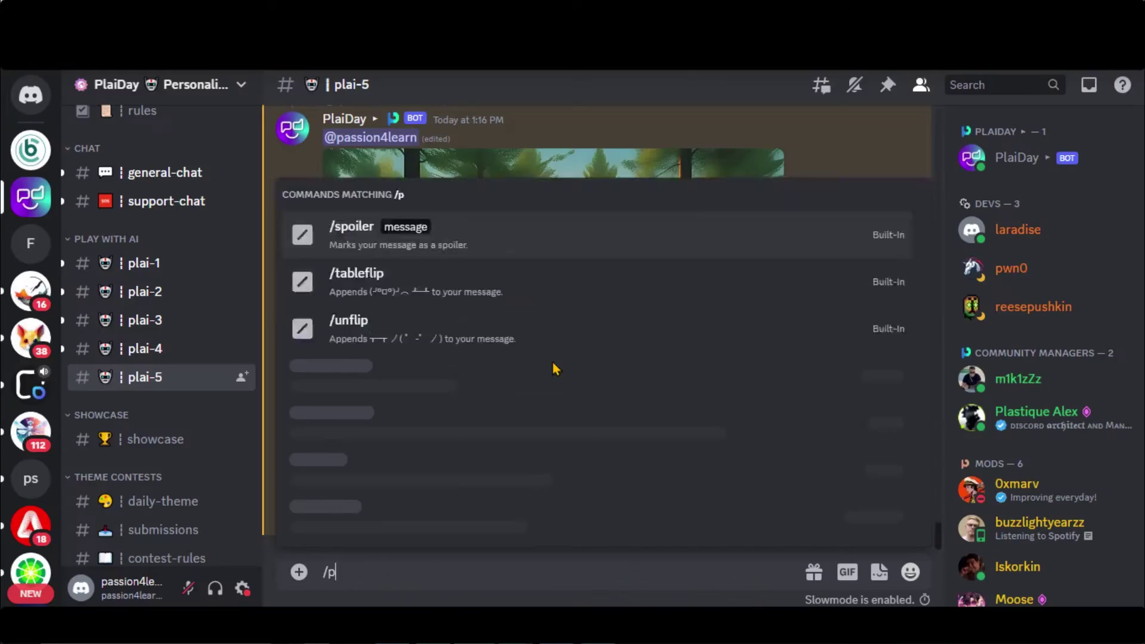
Send a /plai prompt for a close-up deep-sea explorer among bioluminescent creatures.
{"action": "type", "text": "a"}
{"action": "key", "text": "Tab"}
{"action": "type", "text": "Capture a close up underwater scene with a wide-angle shot of a deep-sea explorer surrounded by bioluminescent creatures, high quality, masterpiece"}
{"action": "key", "text": "Return"}
{"action": "left_click_drag", "start_coordinate": [341, 450], "coordinate": [713, 451]}
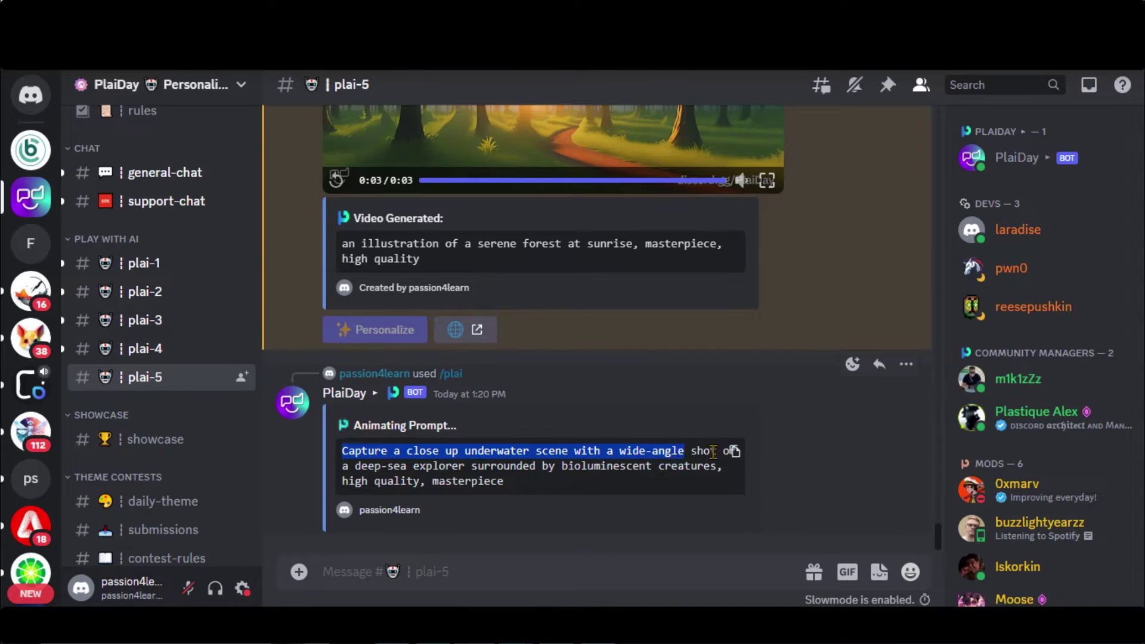
{"action": "left_click_drag", "start_coordinate": [368, 481], "coordinate": [608, 468]}
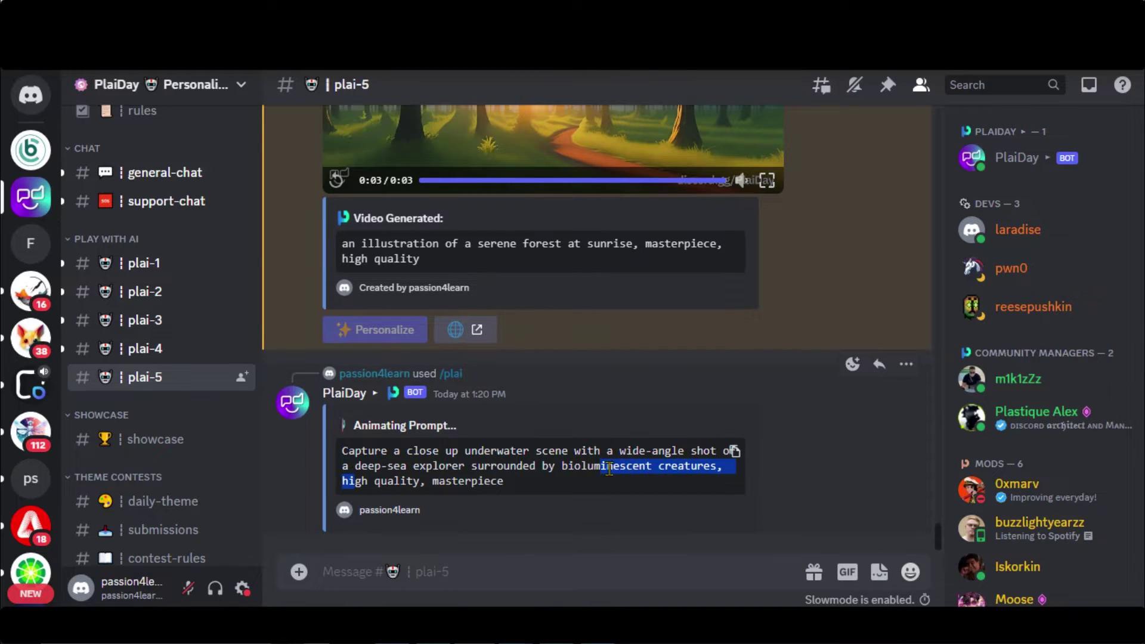
{"action": "triple_click", "coordinate": [511, 484]}
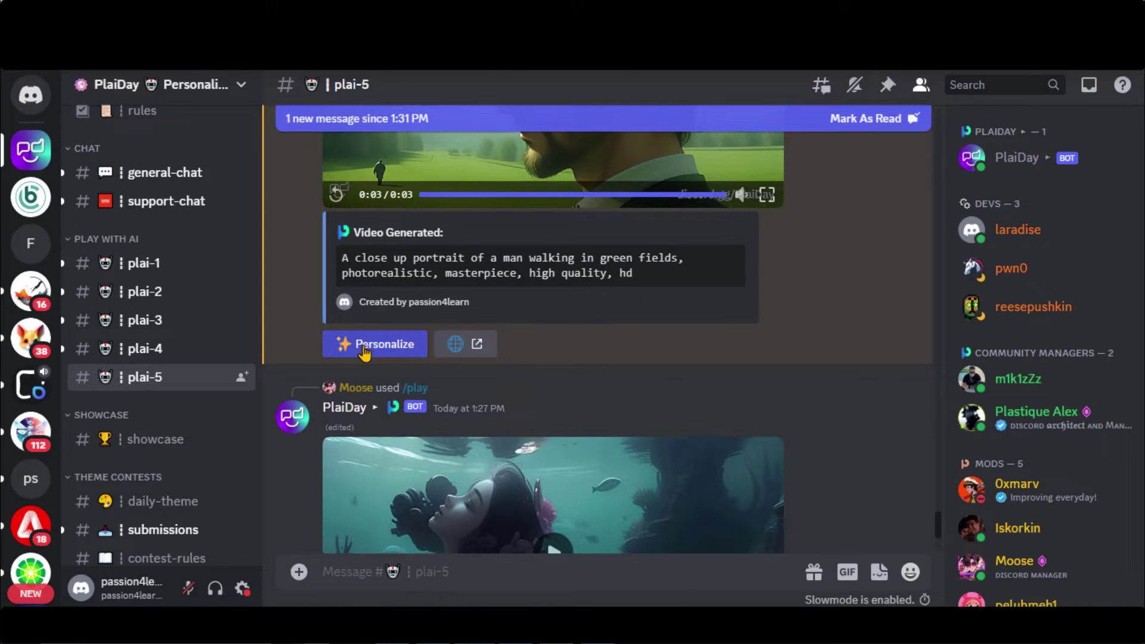
{"action": "left_click", "coordinate": [358, 563]}
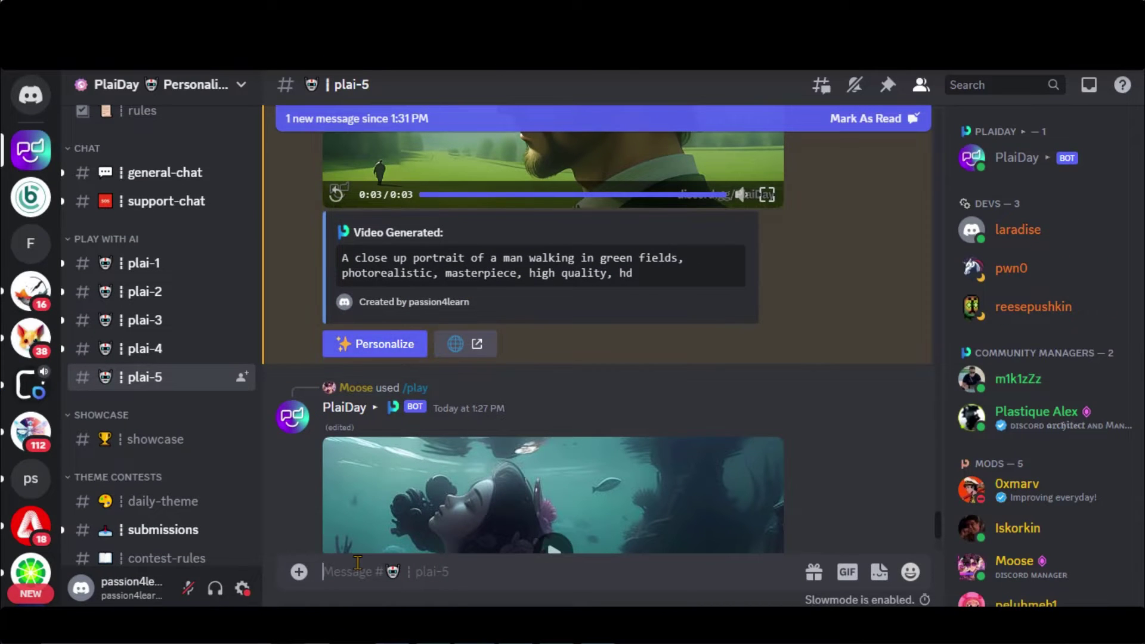
Run /me, attach 1.jpg, 2.jpg and 3.jpg to the three selfie slots, and send.
{"action": "type", "text": "/me"}
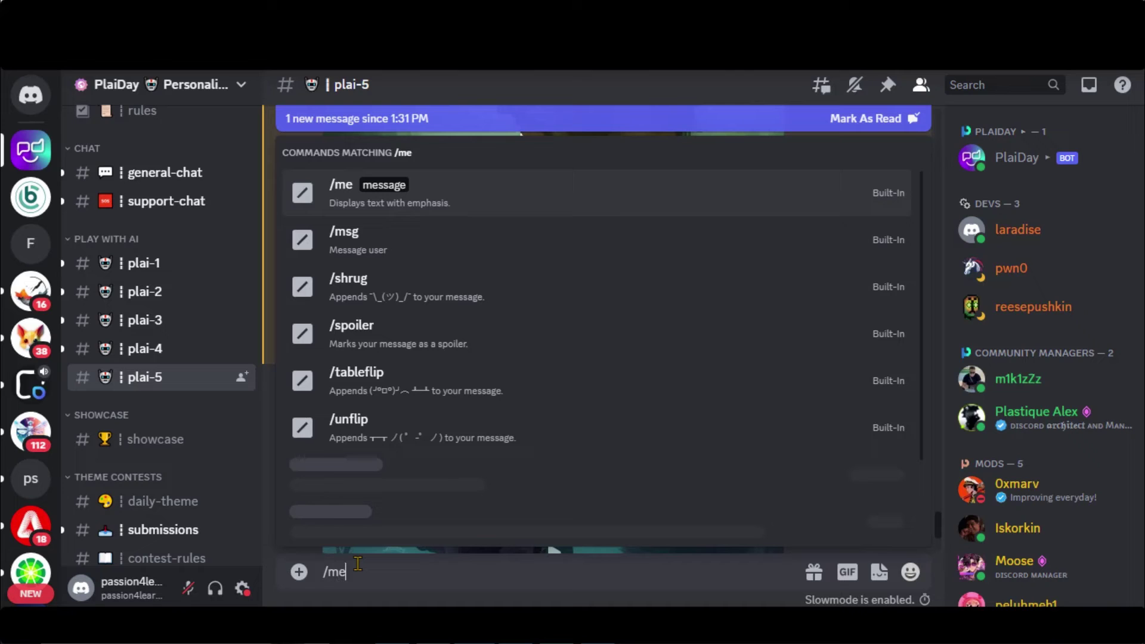
{"action": "key", "text": "Return"}
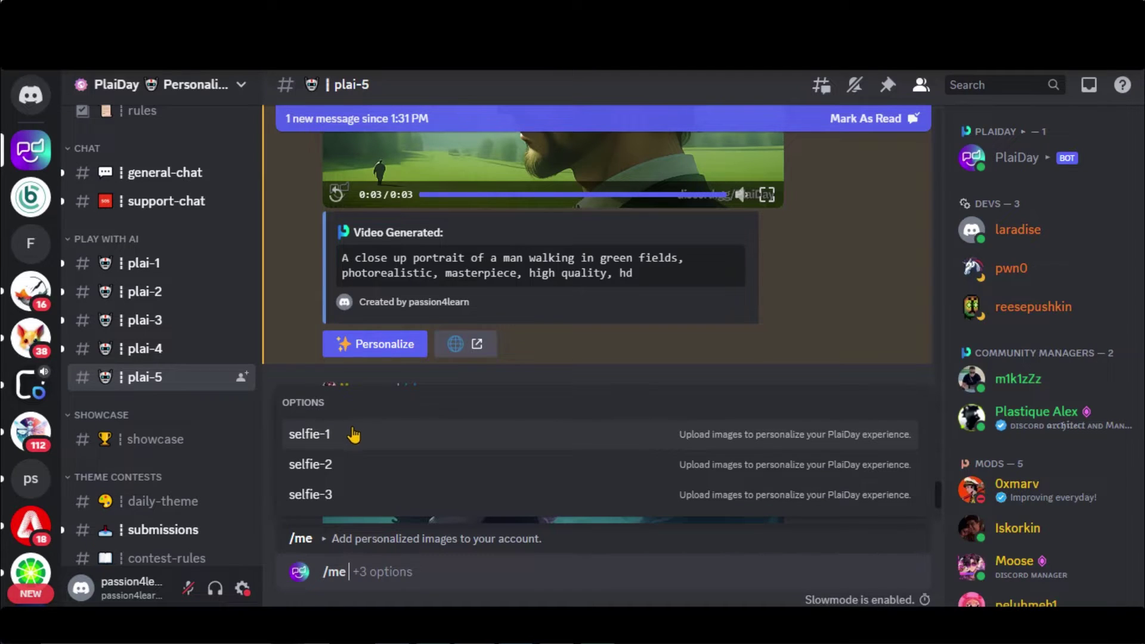
{"action": "left_click", "coordinate": [327, 439]}
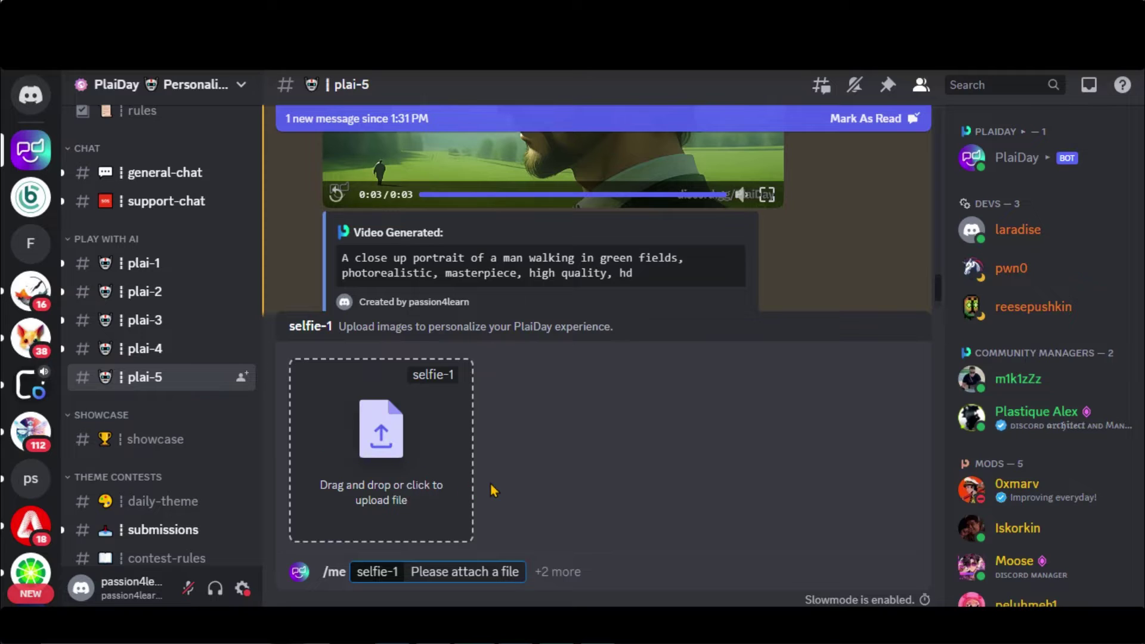
{"action": "left_click_drag", "start_coordinate": [490, 483], "coordinate": [427, 484]}
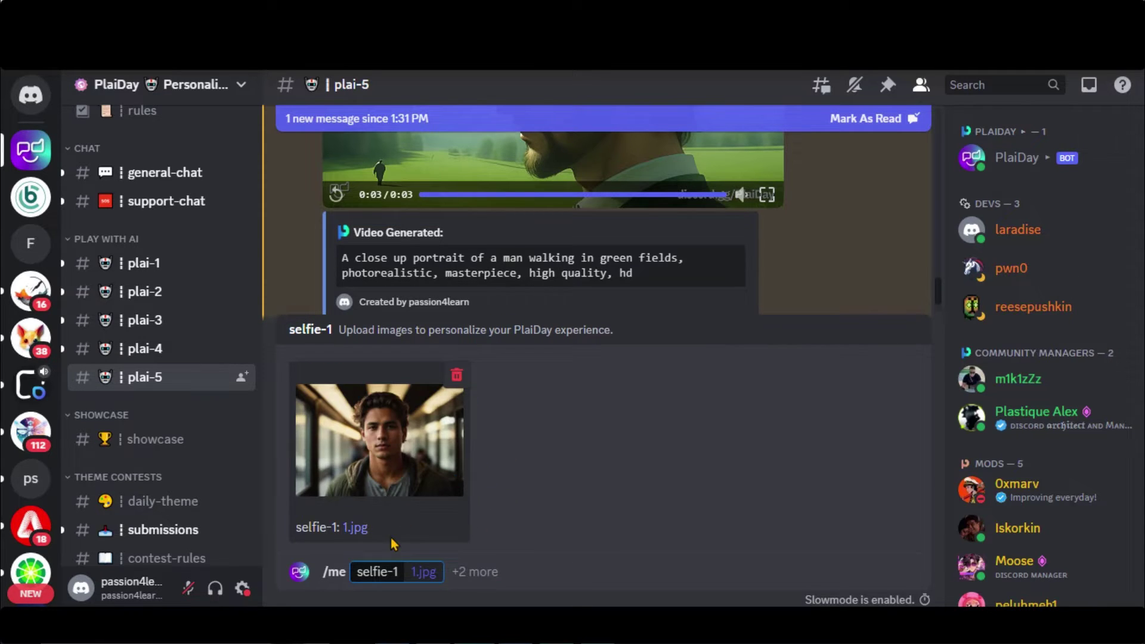
{"action": "left_click", "coordinate": [484, 573]}
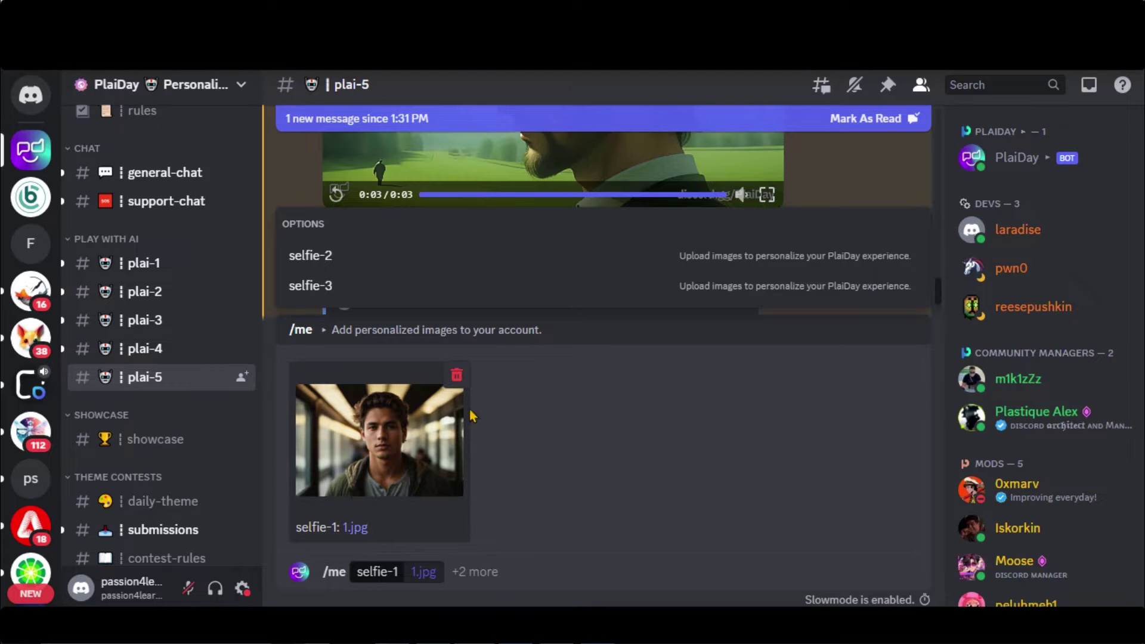
{"action": "left_click", "coordinate": [336, 256]}
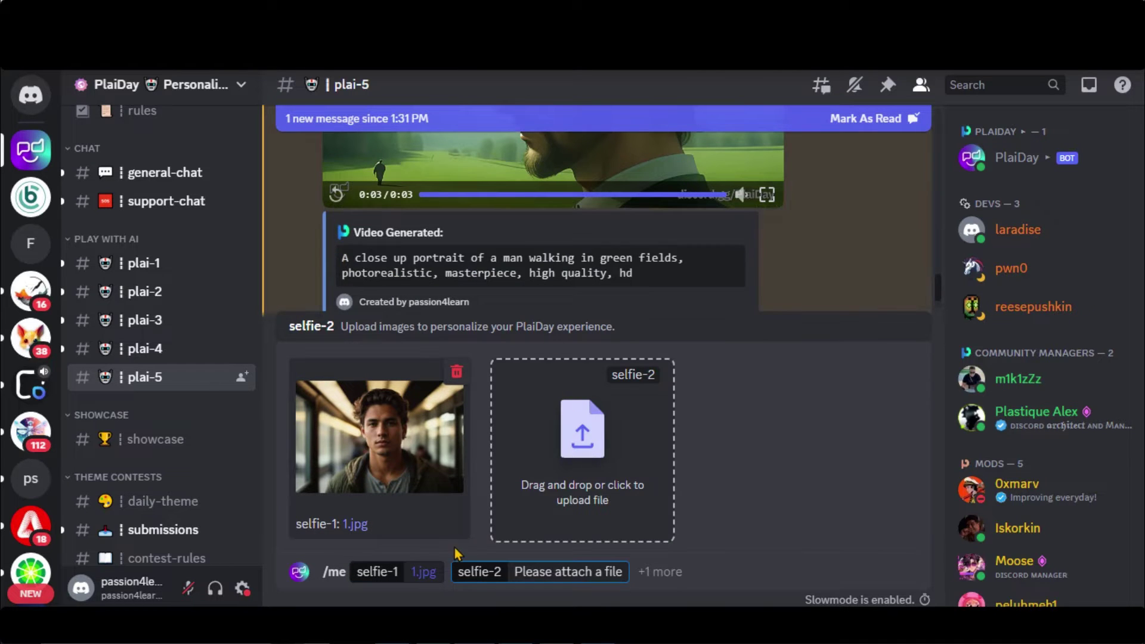
{"action": "left_click_drag", "start_coordinate": [454, 547], "coordinate": [471, 513]}
{"action": "left_click", "coordinate": [579, 572]}
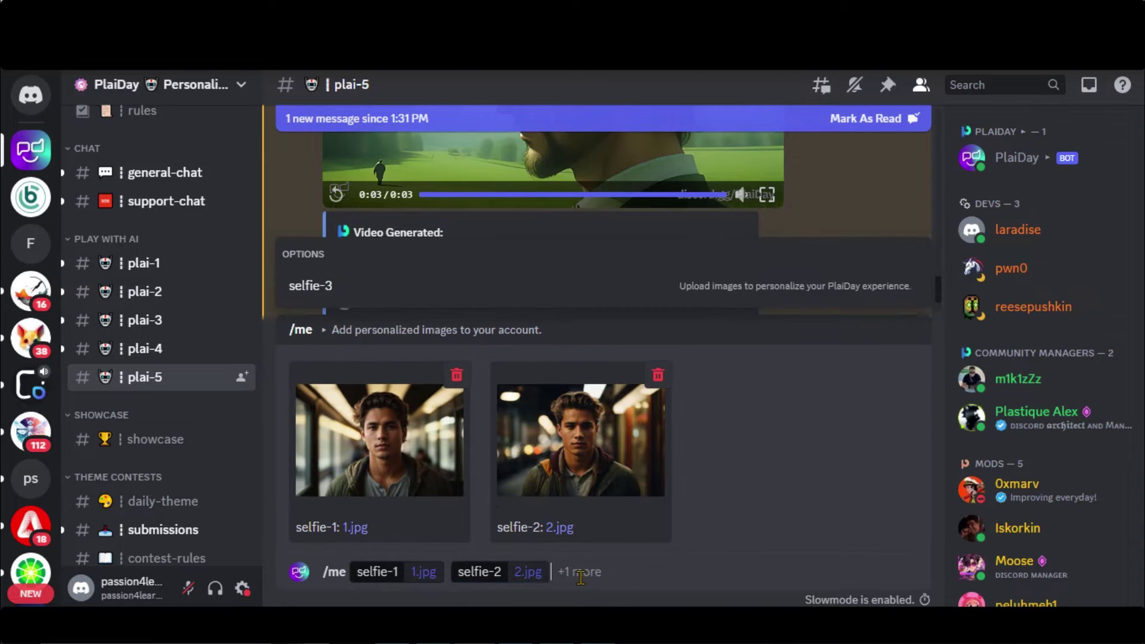
{"action": "left_click", "coordinate": [332, 294]}
{"action": "left_click_drag", "start_coordinate": [527, 463], "coordinate": [763, 396]}
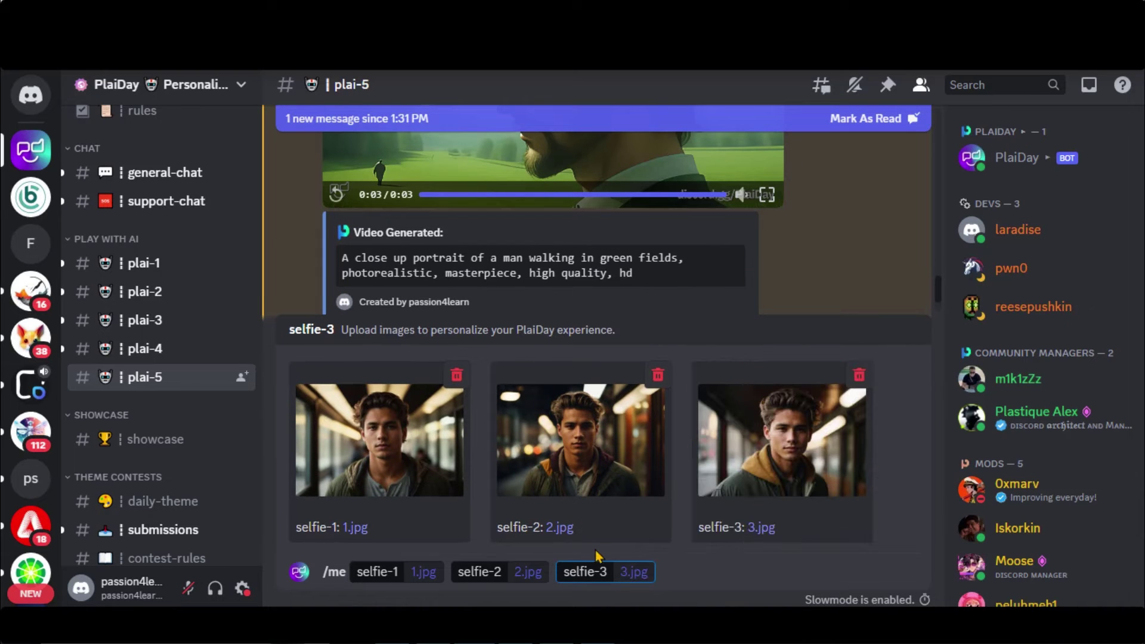
{"action": "key", "text": "Return"}
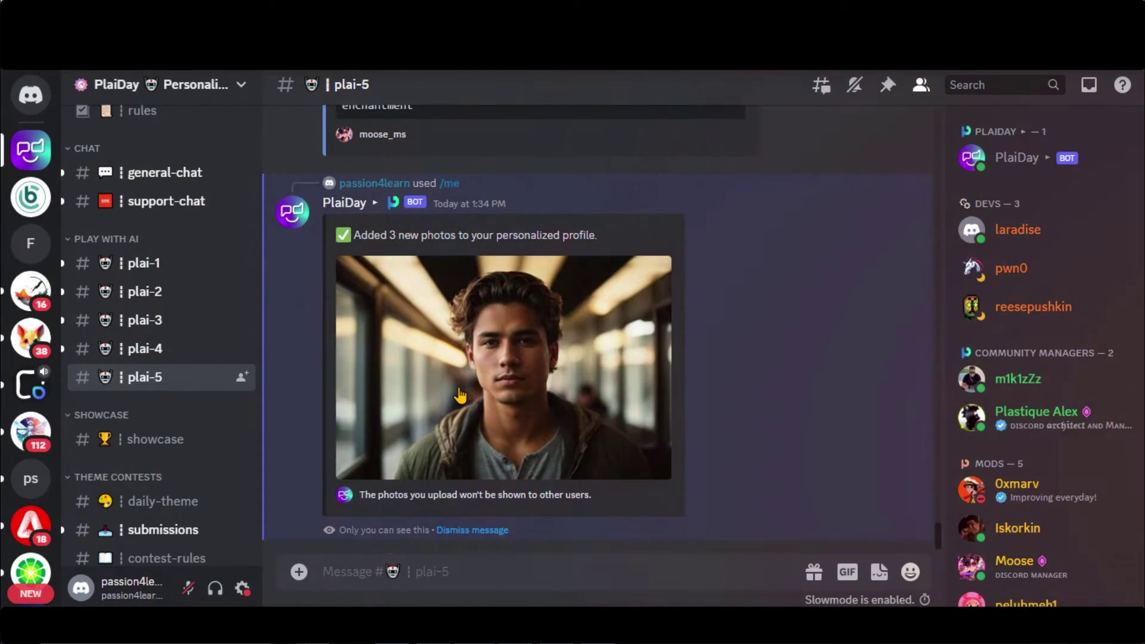
Personalize the green-fields portrait video with the selfies and play the personalized result.
{"action": "scroll", "coordinate": [462, 395], "scroll_direction": "up", "scroll_amount": 10}
{"action": "scroll", "coordinate": [460, 393], "scroll_direction": "up", "scroll_amount": 10}
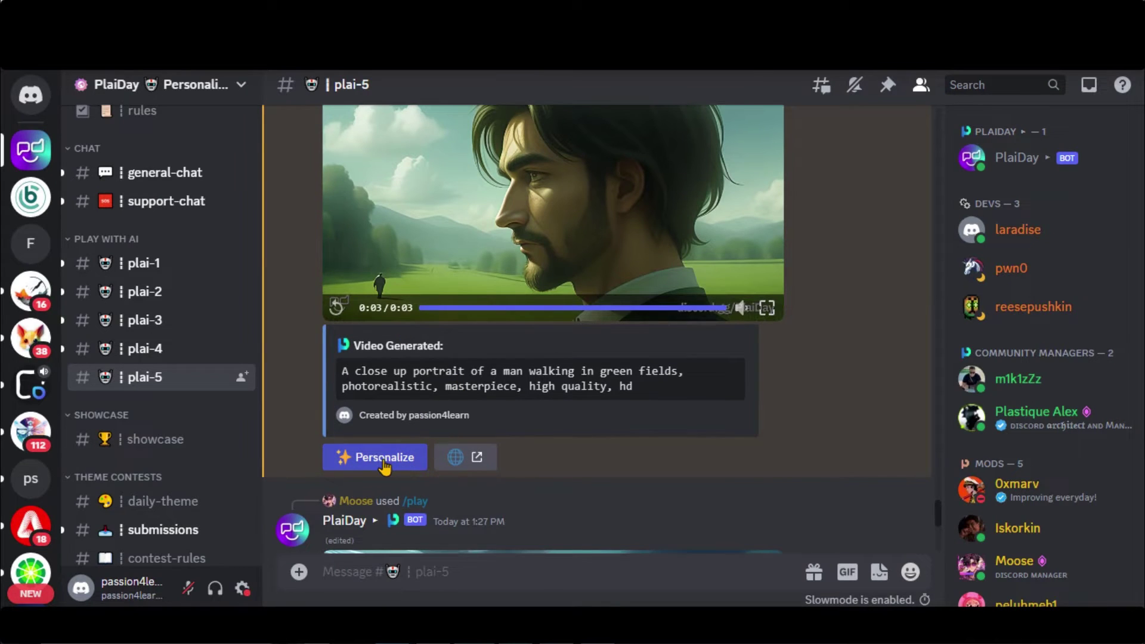
{"action": "left_click", "coordinate": [388, 462]}
{"action": "scroll", "coordinate": [522, 426], "scroll_direction": "down", "scroll_amount": 10}
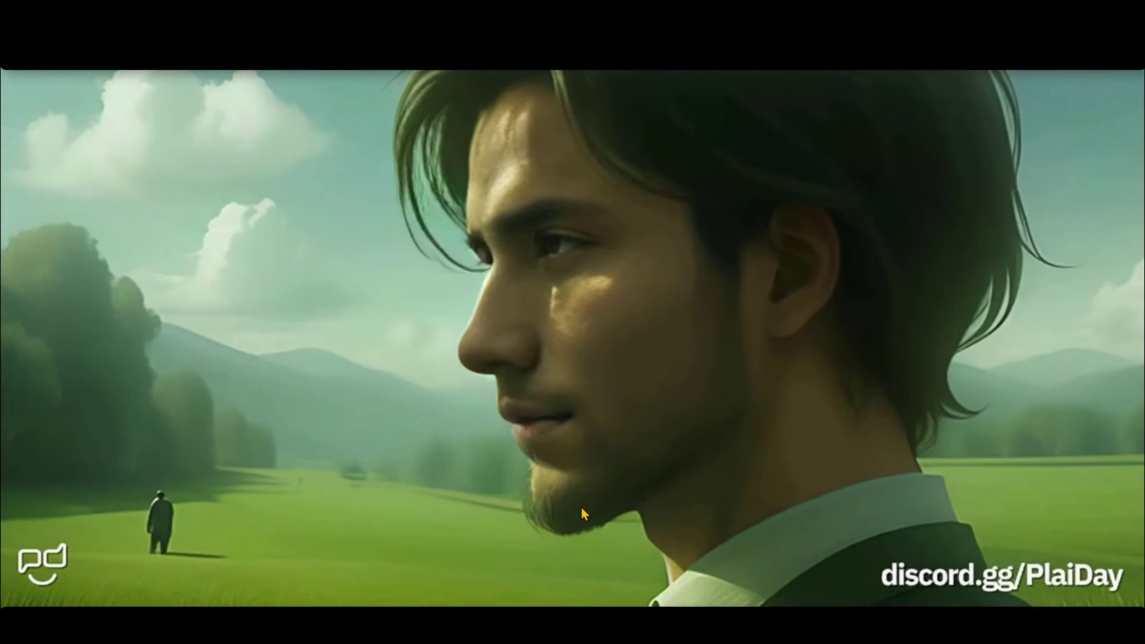
{"action": "left_click", "coordinate": [591, 489]}
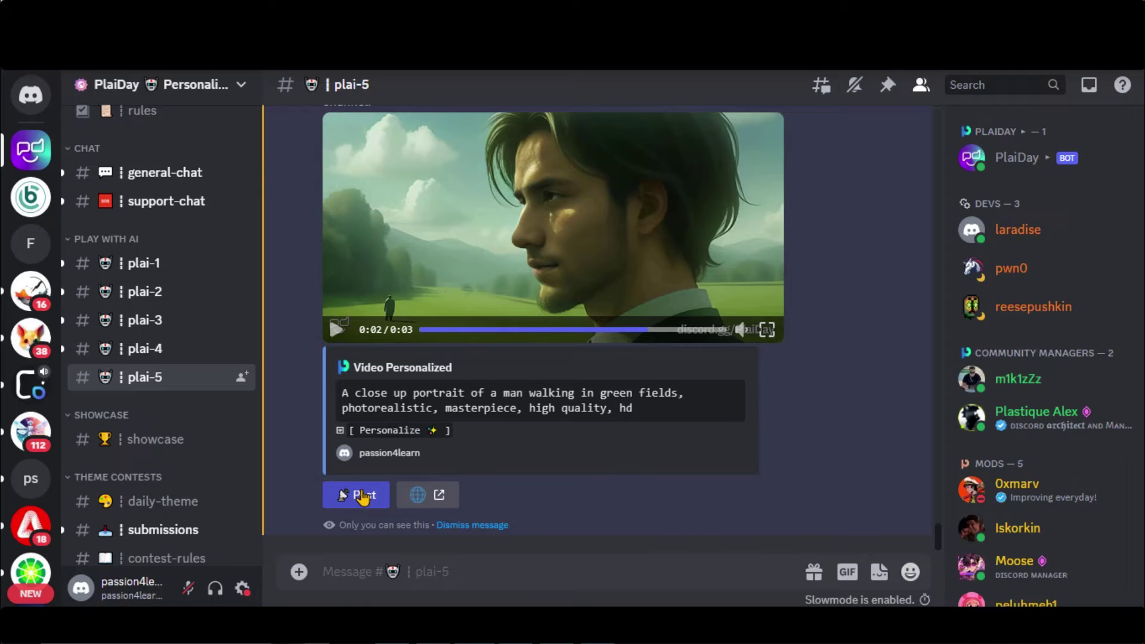
Run /me with three more selfies (5.jpg, 6.jpg, 8.jpg) and send them to PlaiDay.
{"action": "left_click", "coordinate": [363, 573]}
{"action": "type", "text": "/me"}
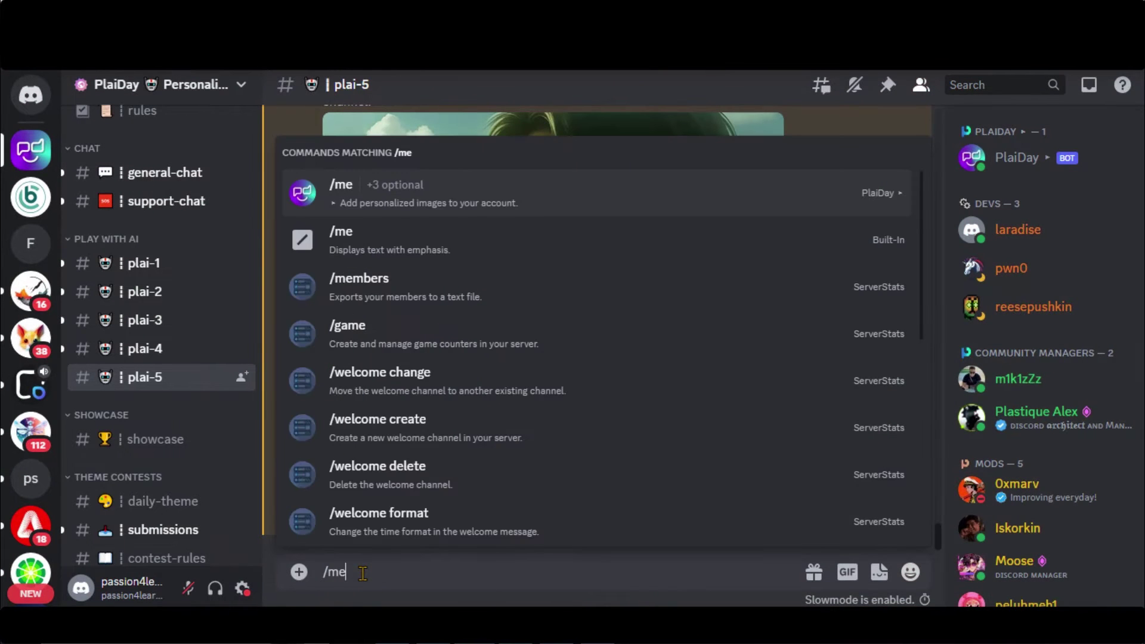
{"action": "key", "text": "Return"}
{"action": "left_click", "coordinate": [334, 437]}
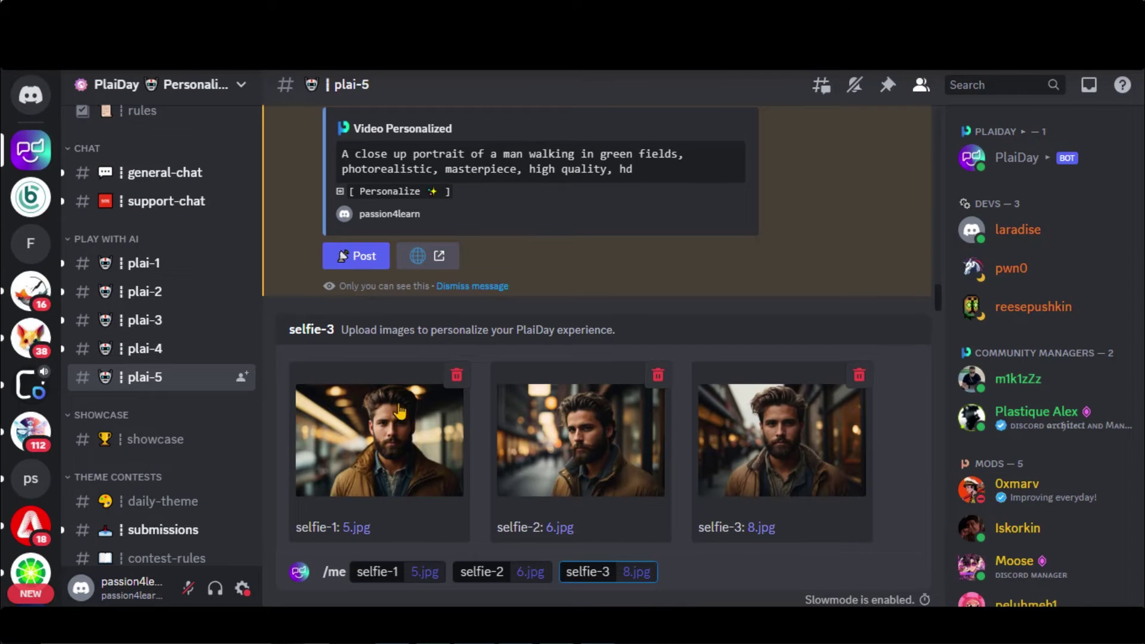
{"action": "key", "text": "Return"}
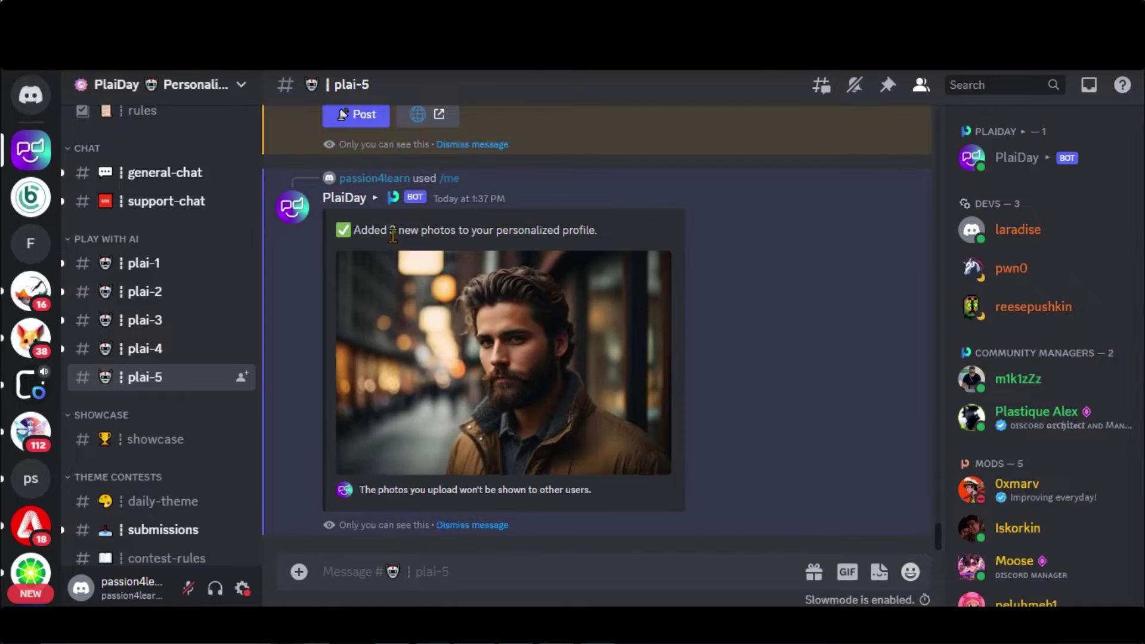
{"action": "scroll", "coordinate": [462, 475], "scroll_direction": "up", "scroll_amount": 15}
{"action": "scroll", "coordinate": [400, 412], "scroll_direction": "up", "scroll_amount": 20}
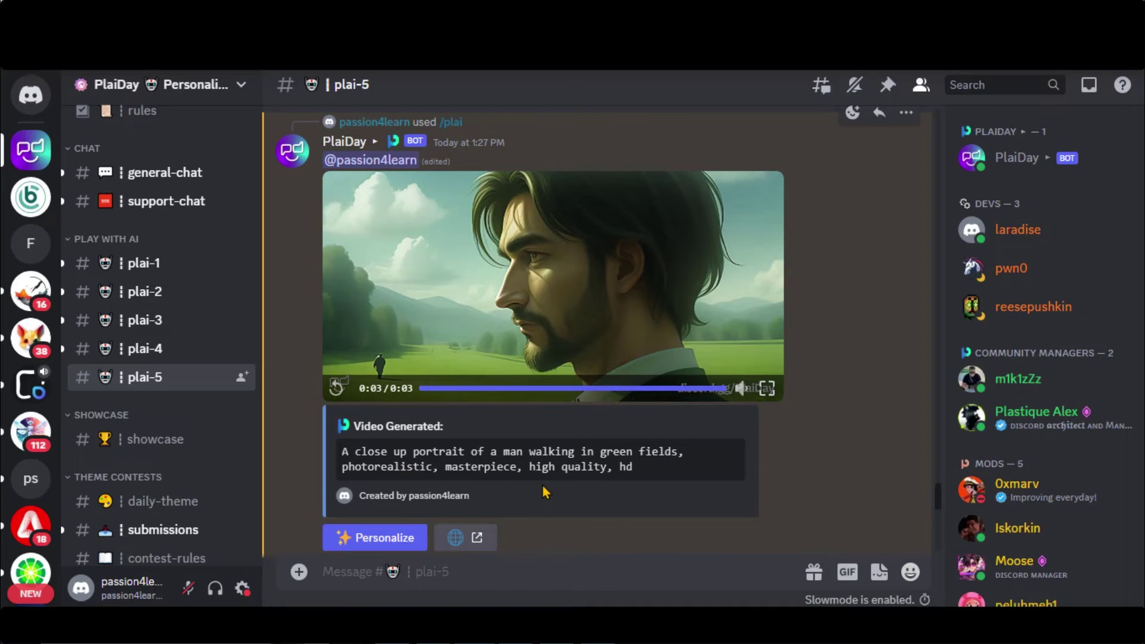
Scroll down the plai-5 chat to the latest messages, including the Arizona sunset jeep video.
{"action": "scroll", "coordinate": [543, 485], "scroll_direction": "down", "scroll_amount": 15}
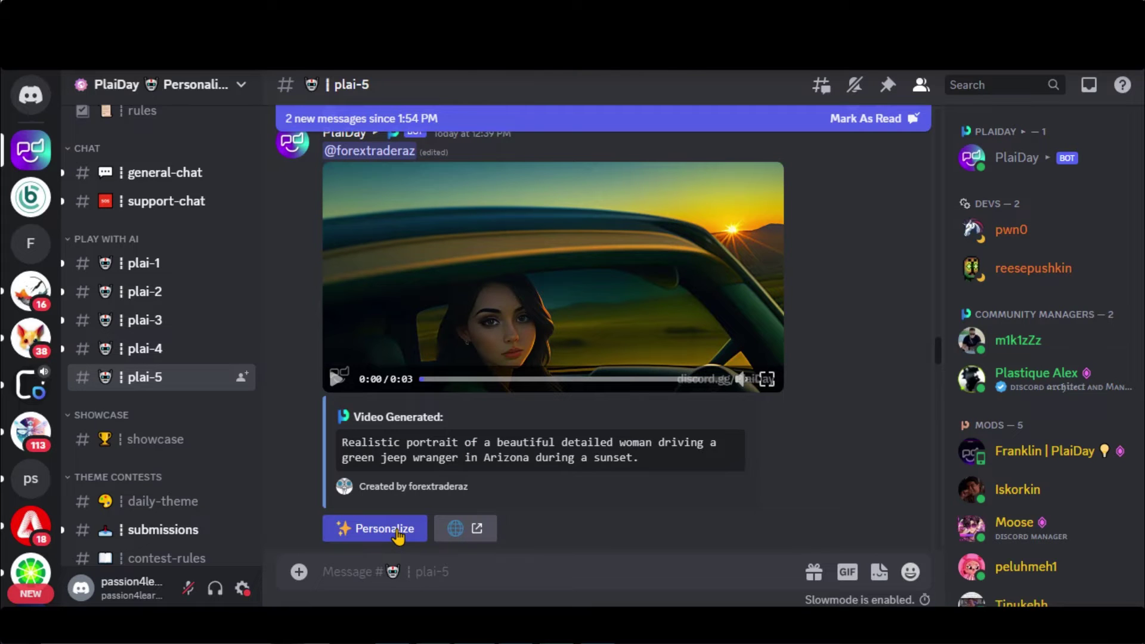
{"action": "left_click_drag", "start_coordinate": [939, 355], "coordinate": [942, 578]}
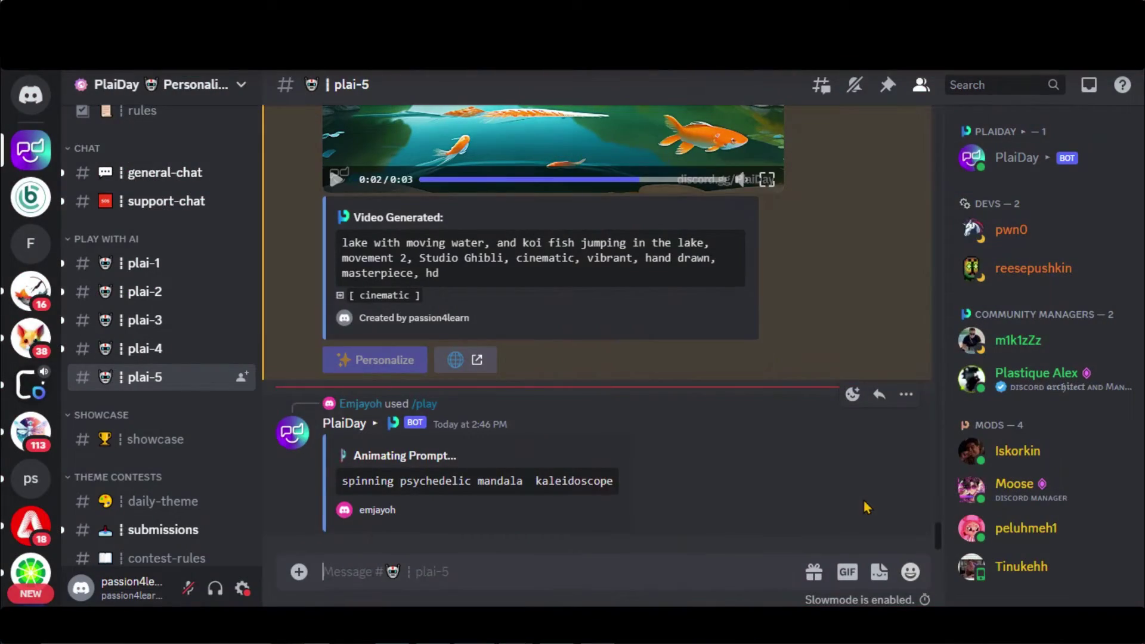
Send the /me command with three new selfie images to the profile.
{"action": "type", "text": "/me"}
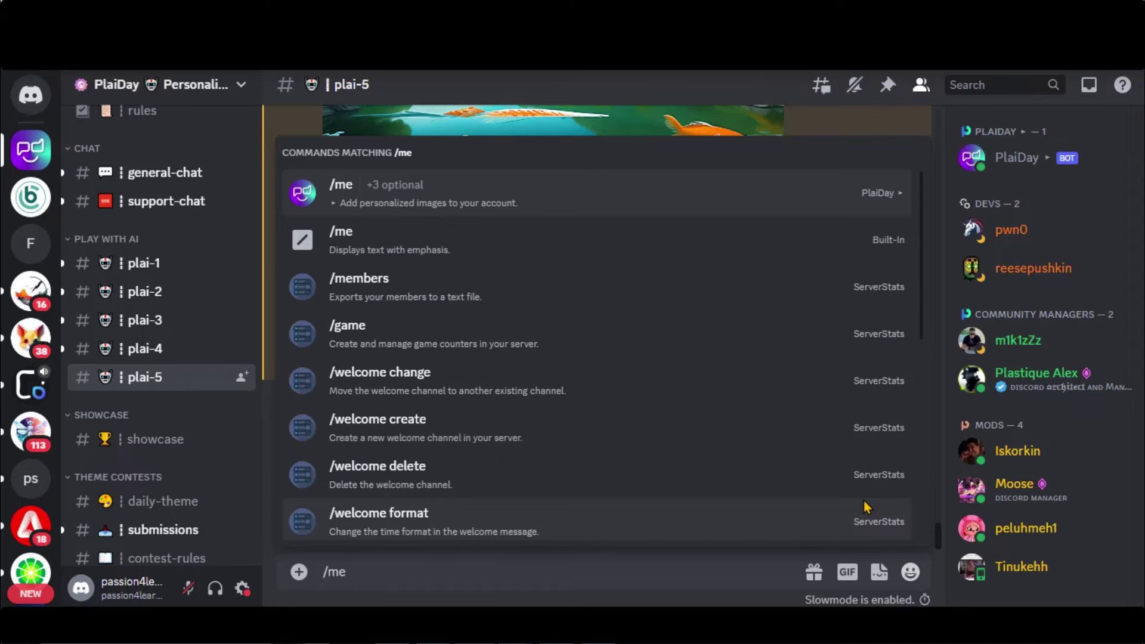
{"action": "key", "text": "Return"}
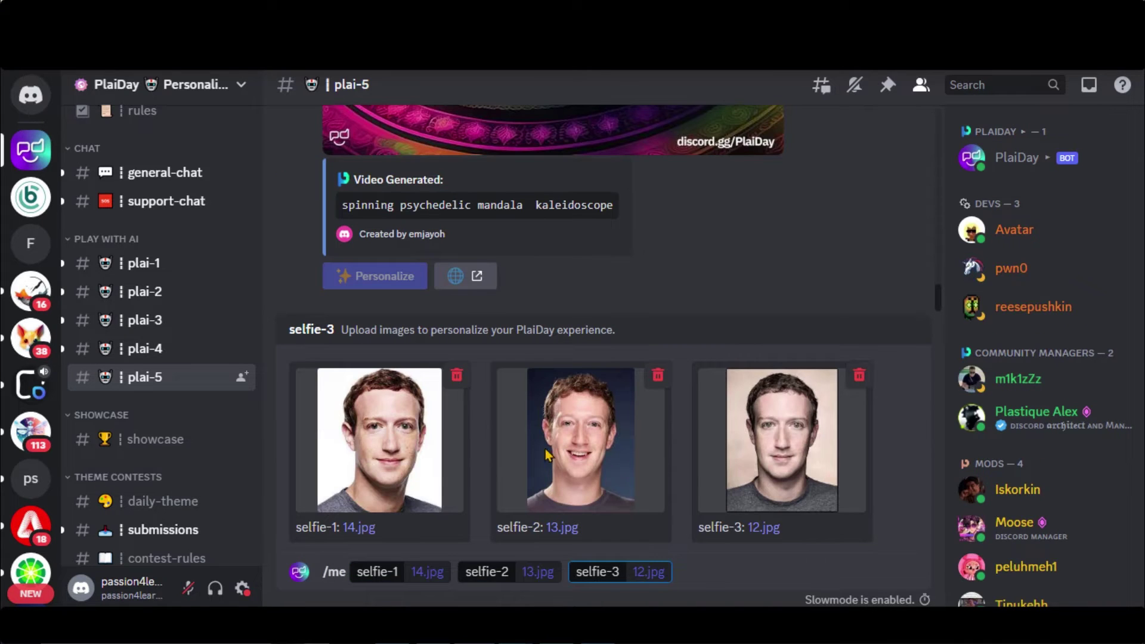
{"action": "key", "text": "Return"}
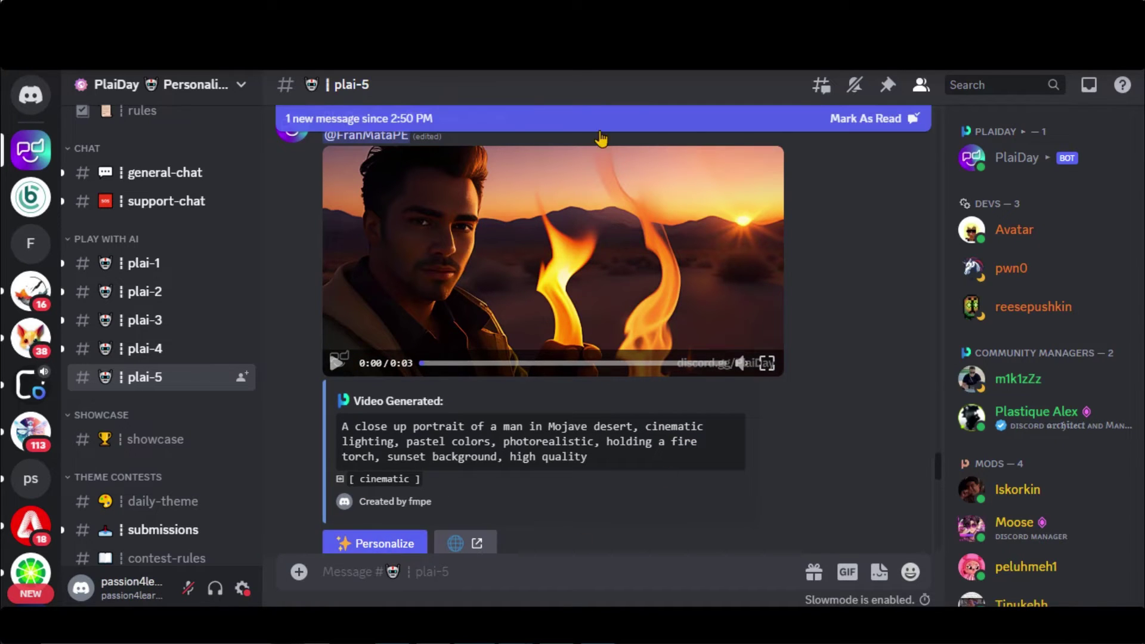
Review the personalized Mojave desert fire-torch video and begin a new /plai command.
{"action": "scroll", "coordinate": [939, 462], "scroll_direction": "down", "scroll_amount": 10}
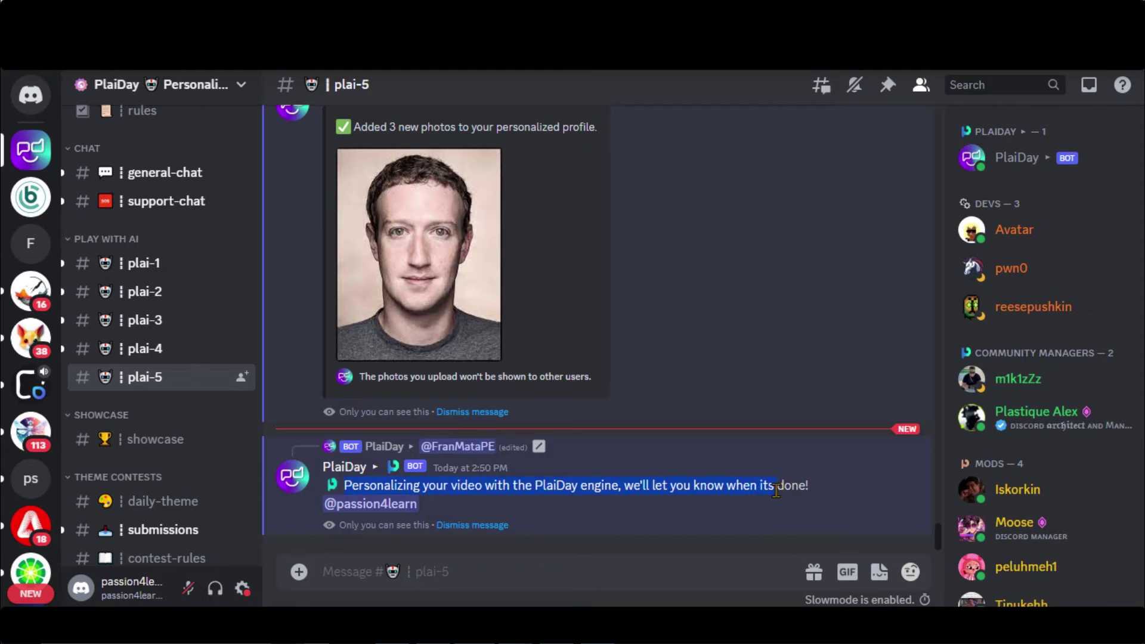
{"action": "left_click", "coordinate": [660, 503]}
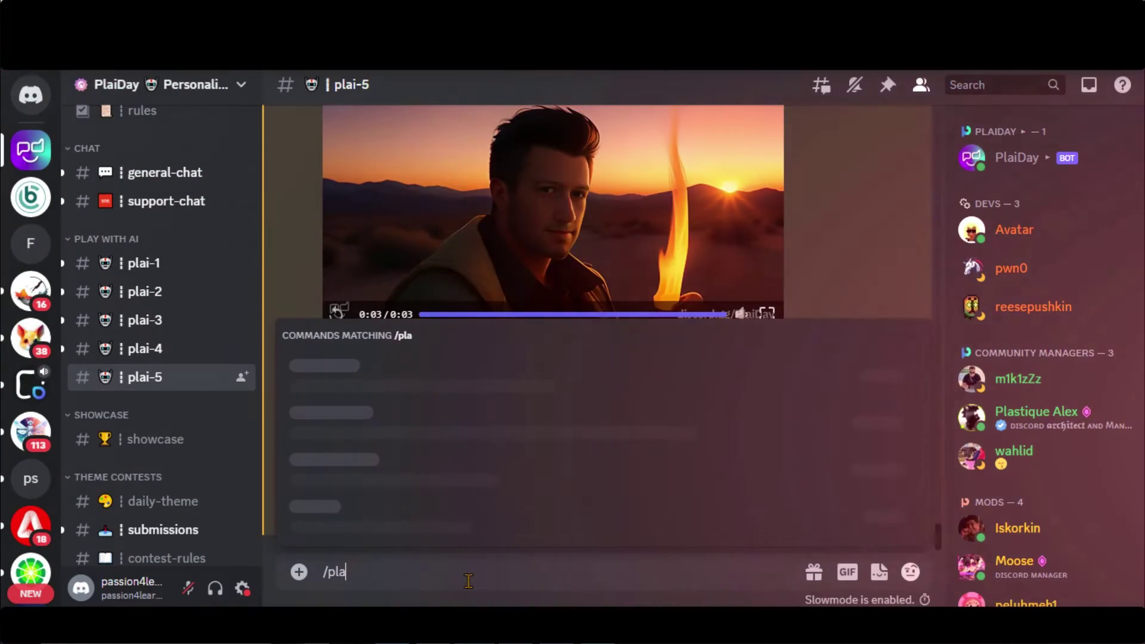
{"action": "type", "text": "i"}
{"action": "key", "text": "Tab"}
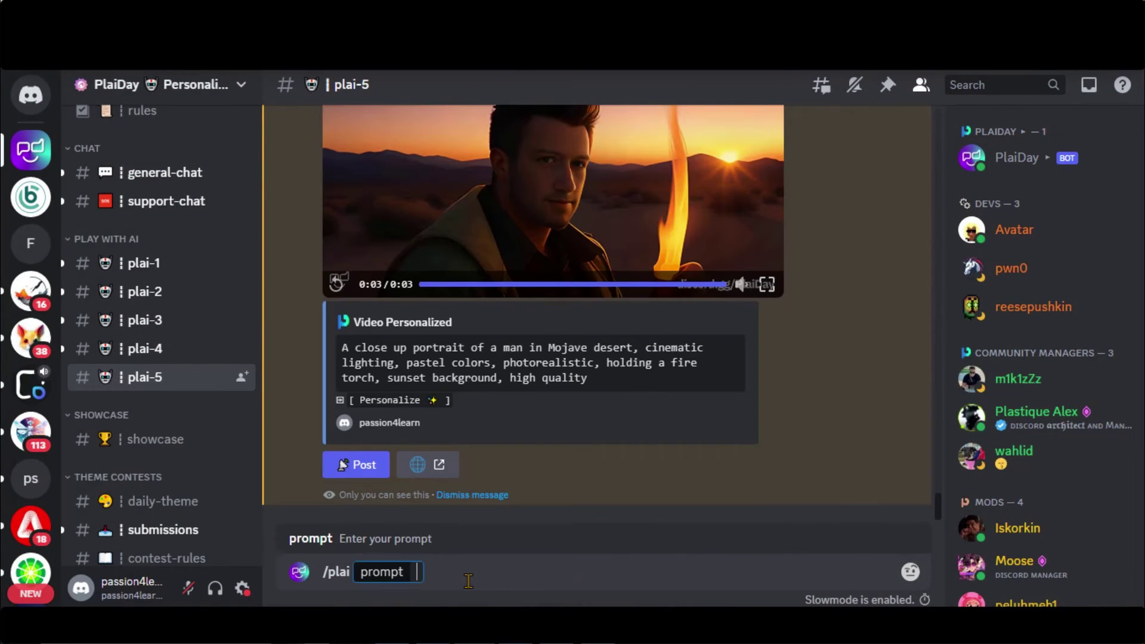
Send the /plai prompt for a portrait of a man eating a burger.
{"action": "type", "text": "A photorealistic closeup portrait of a man eating burger, masterpiece, realistic, hd"}
{"action": "left_click_drag", "start_coordinate": [588, 575], "coordinate": [851, 574]}
{"action": "key", "text": "ctrl+c"}
{"action": "left_click", "coordinate": [851, 574]}
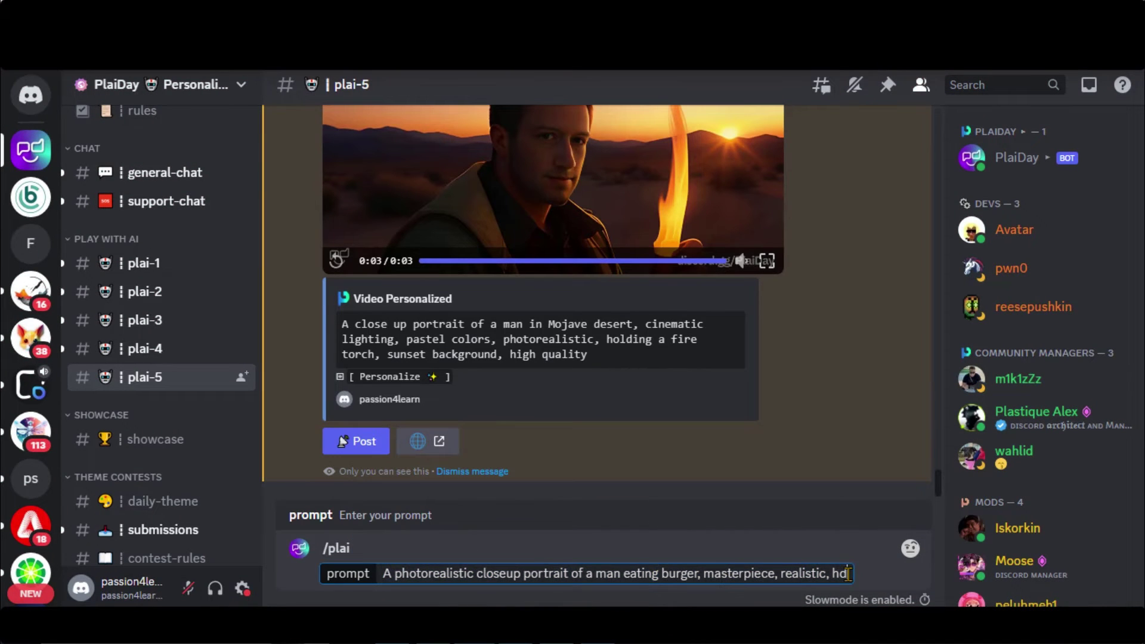
{"action": "key", "text": "Return"}
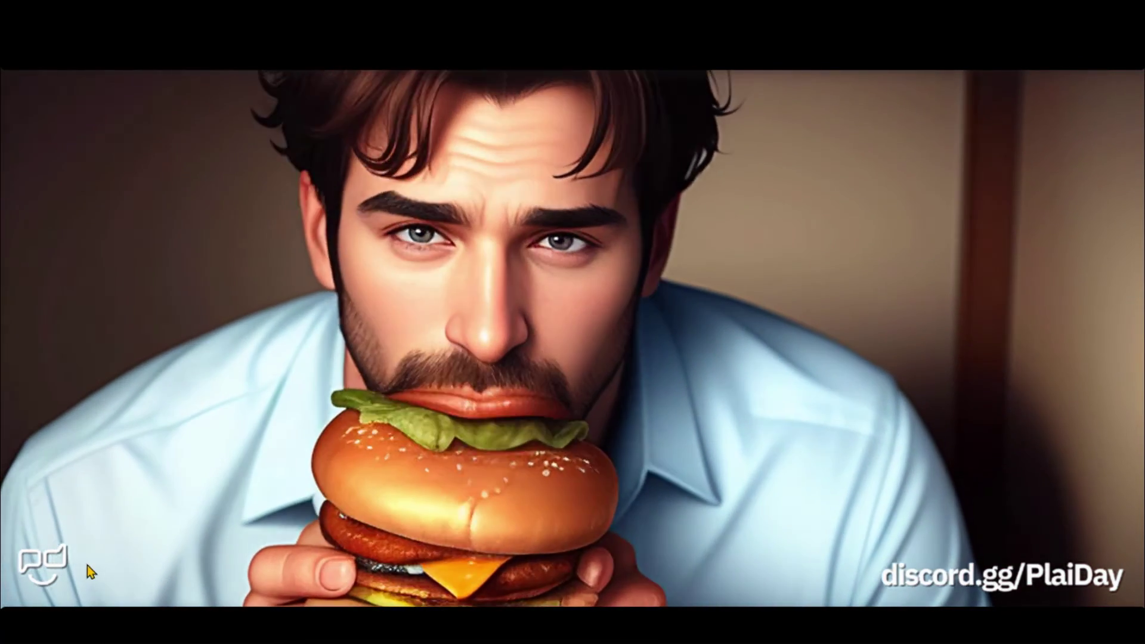
Resend the burger prompt via /play with 'man' replaced by a specific person's name.
{"action": "type", "text": "/pla"}
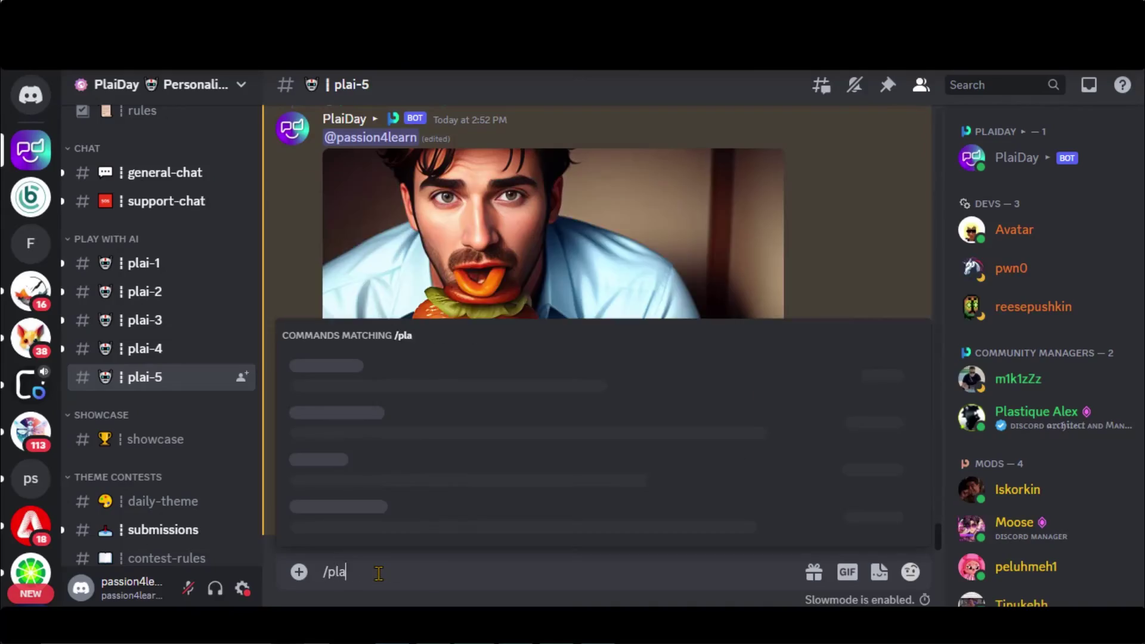
{"action": "type", "text": "y prompt"}
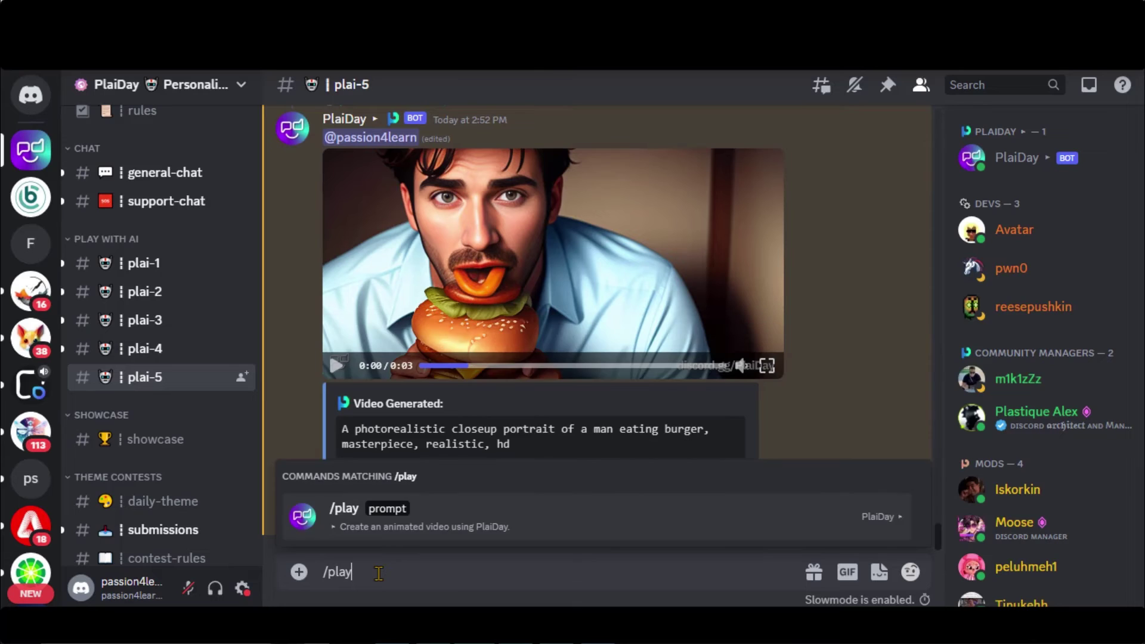
{"action": "key", "text": "Tab"}
{"action": "key", "text": "ctrl+v"}
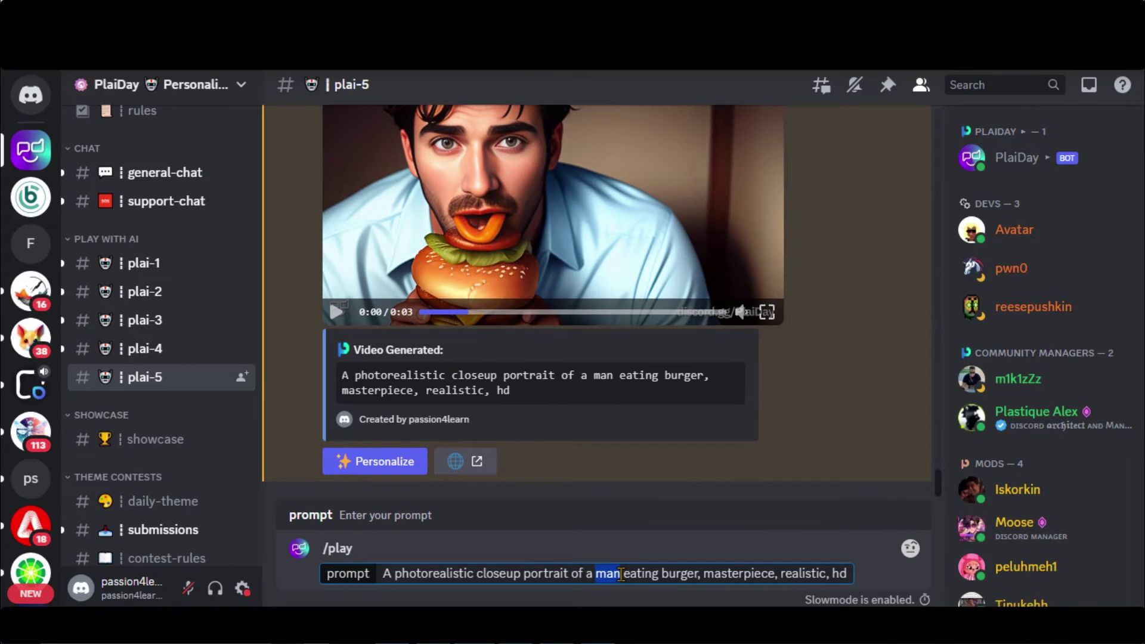
{"action": "key", "text": "BackSpace"}
{"action": "type", "text": "mark zuckerberg"}
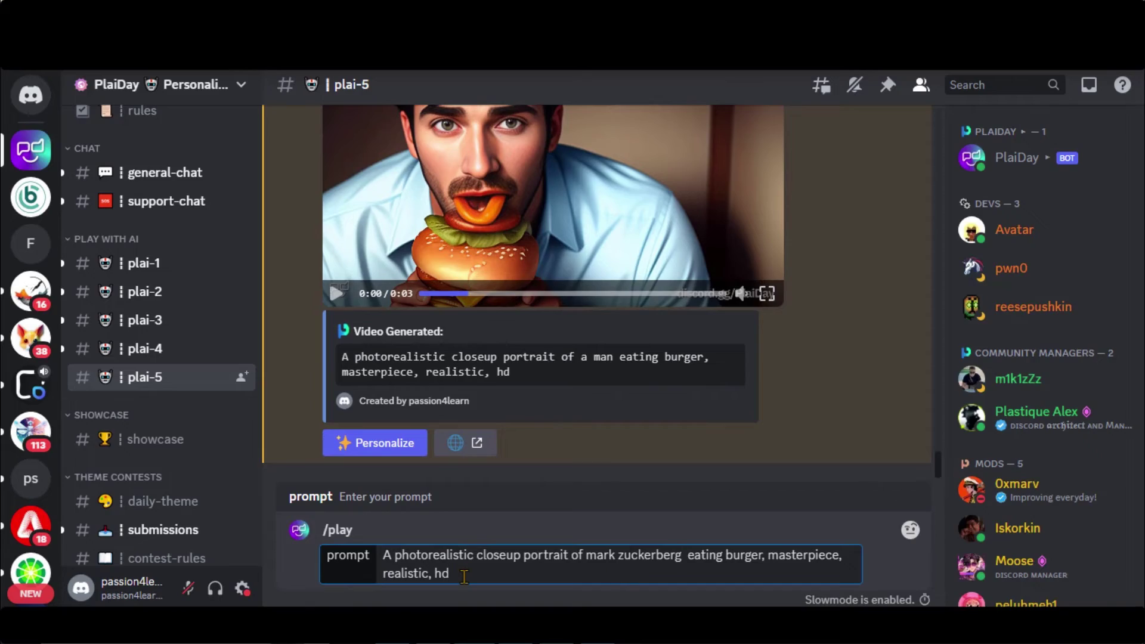
{"action": "key", "text": "Return"}
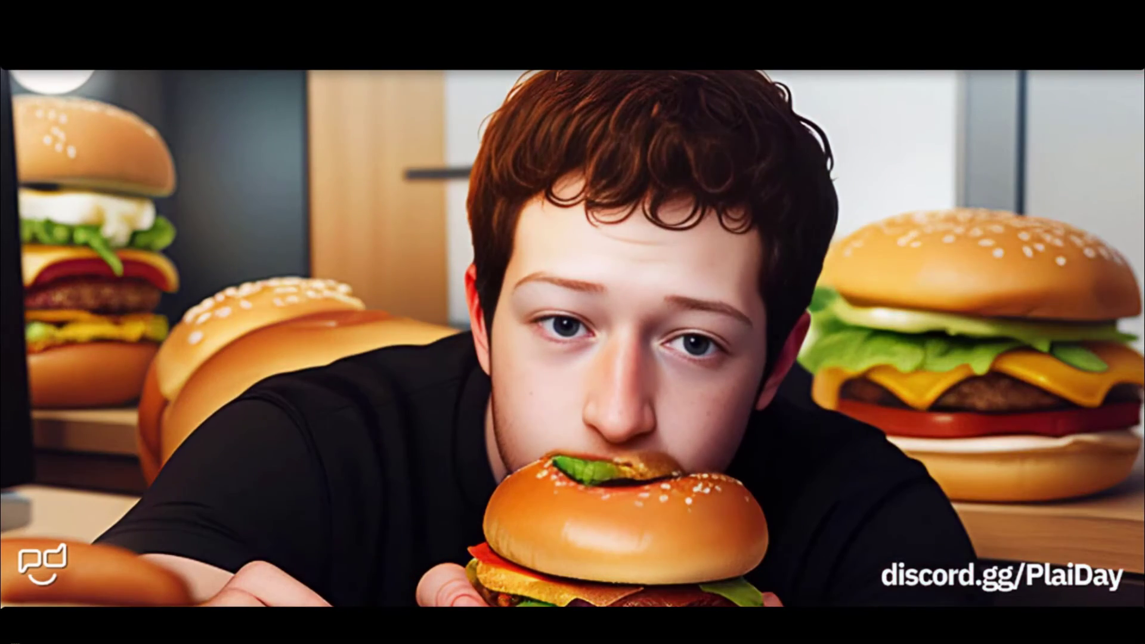